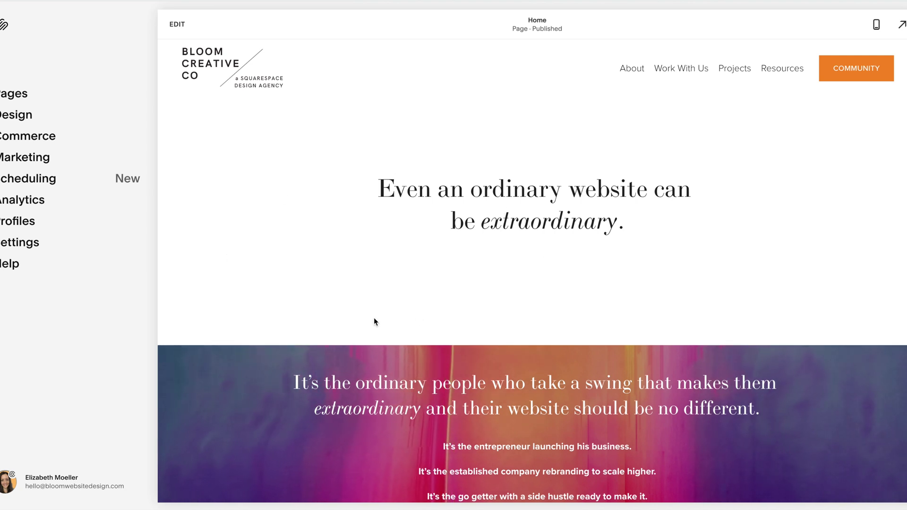
# Look over the Marketing panel's email campaigns, SEO, pop-ups and promotions, then head back
pyautogui.scroll(-1, 367, 234)
pyautogui.scroll(-1, 367, 231)
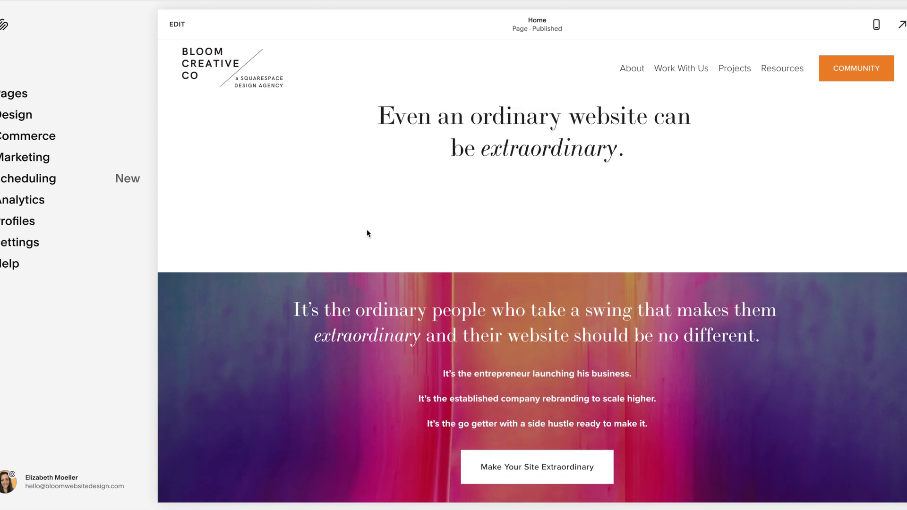
pyautogui.click(26, 163)
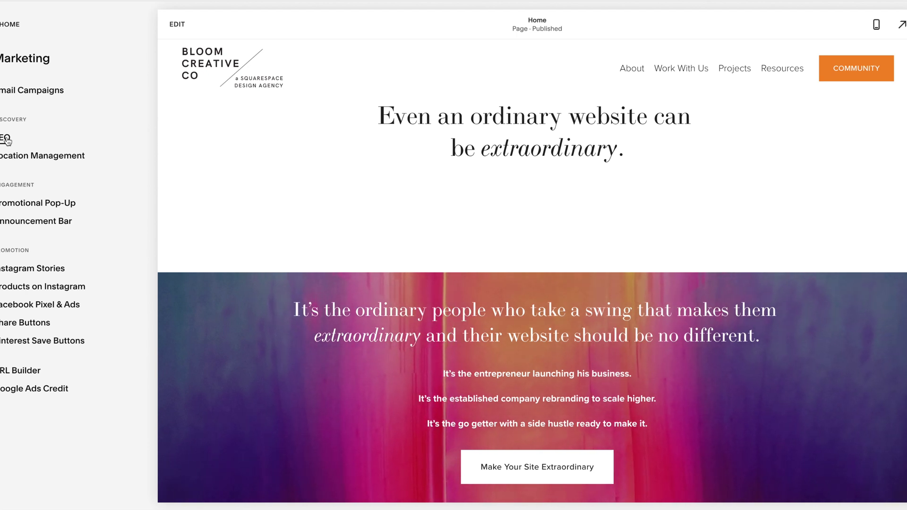
pyautogui.click(5, 35)
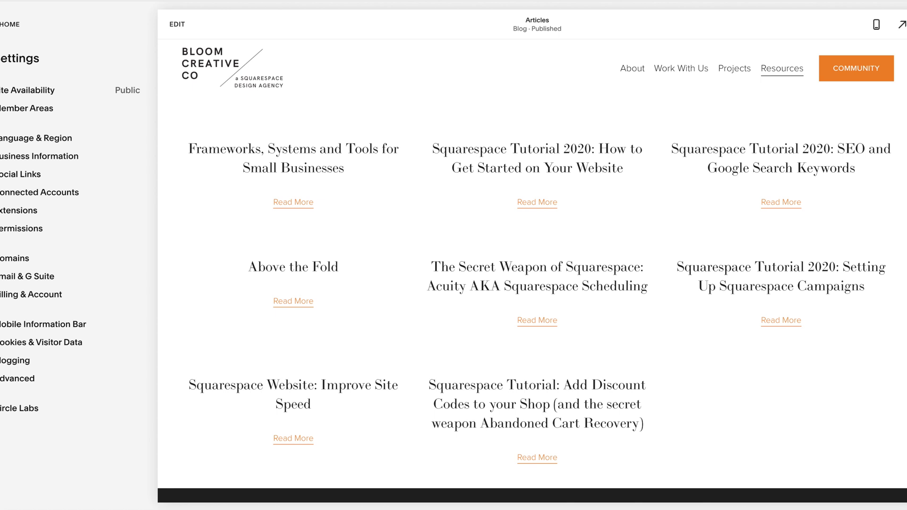
# Return from Settings to the main editor menu and bring up the Pages list
pyautogui.click(13, 31)
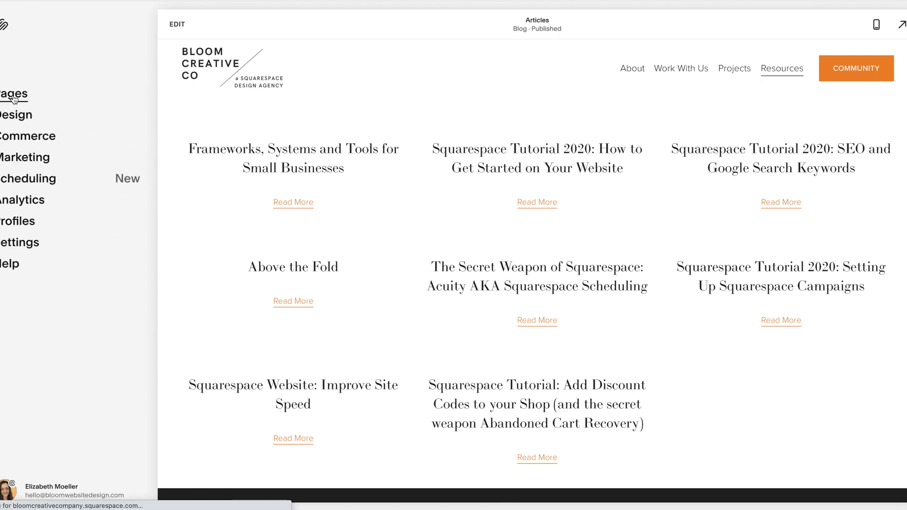
pyautogui.click(11, 101)
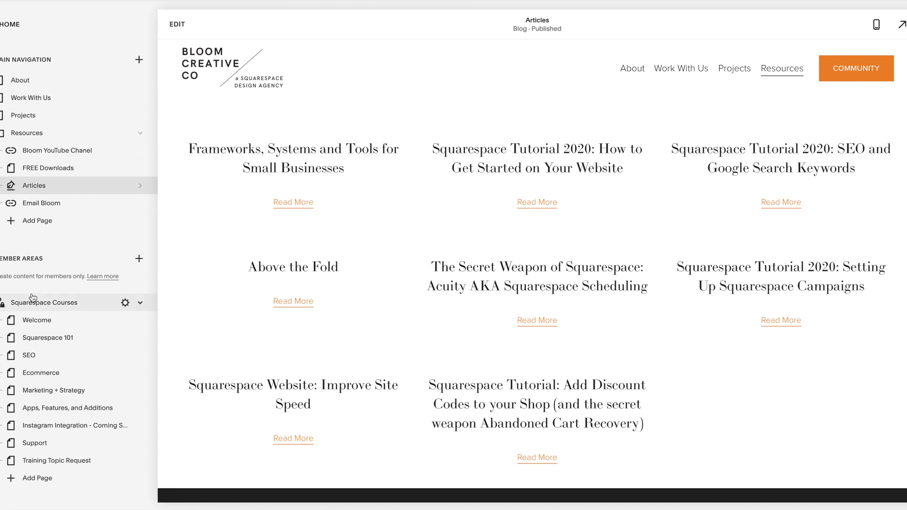
# Load the Home page from the Not Linked pages into the preview and enter edit mode
pyautogui.scroll(-6, 59, 304)
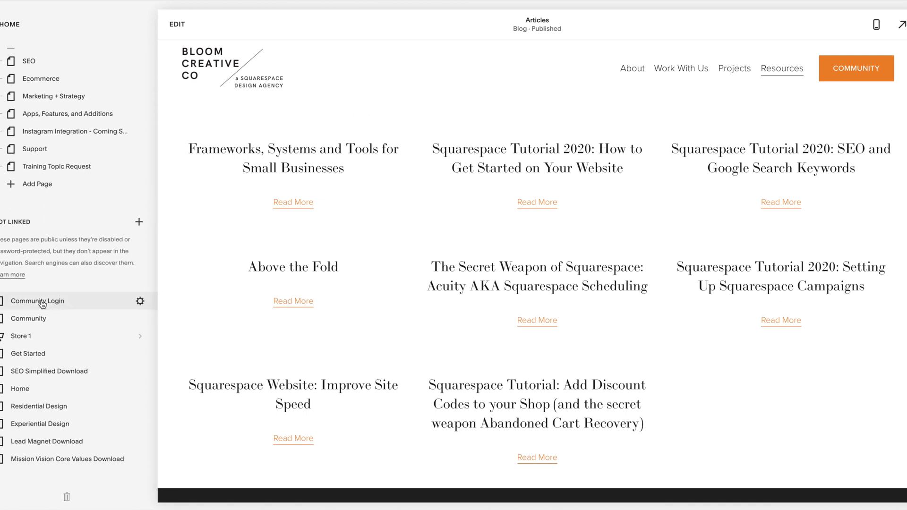
pyautogui.click(40, 394)
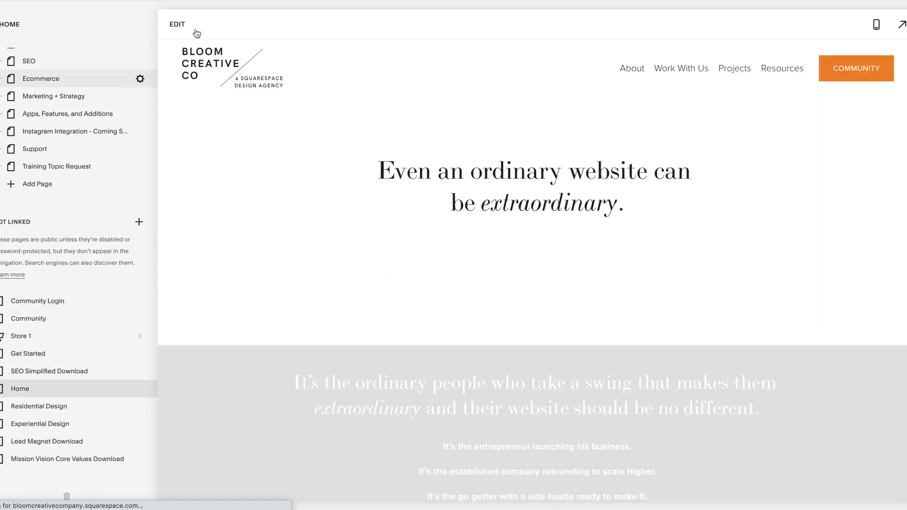
pyautogui.scroll(-1, 94, 420)
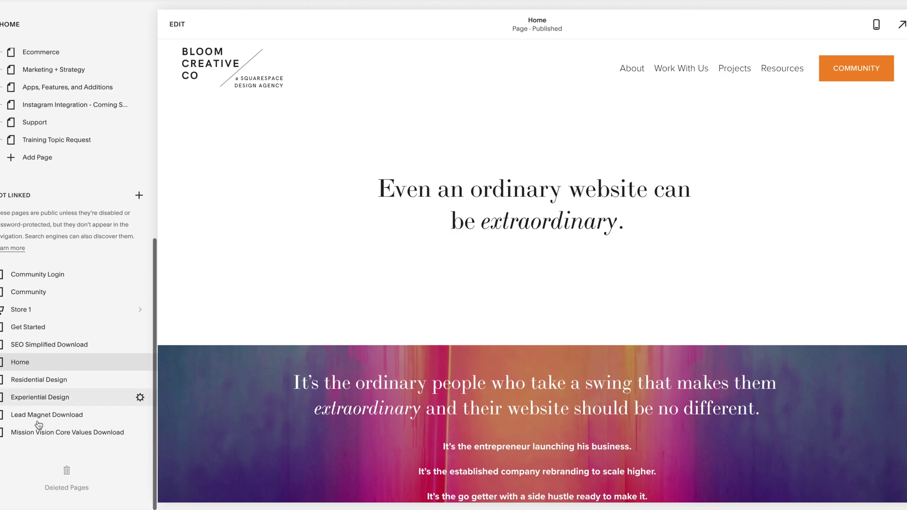
pyautogui.scroll(-8, 242, 294)
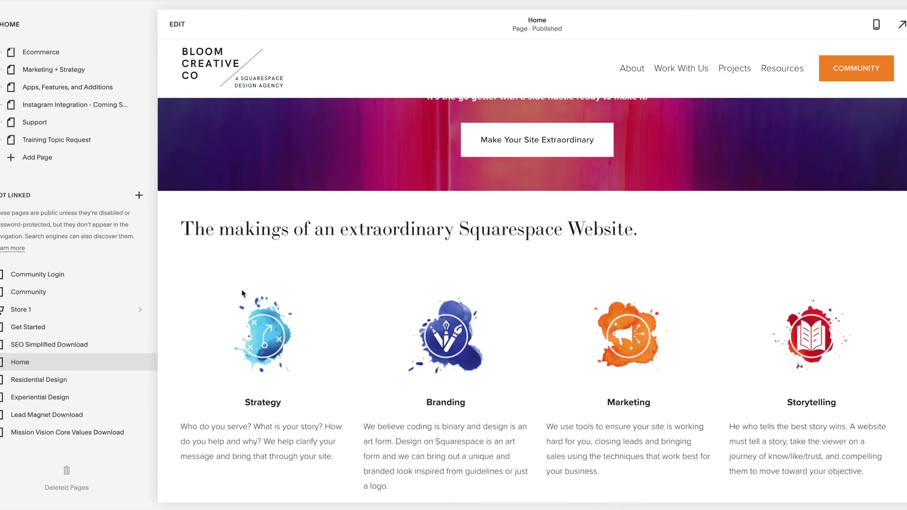
pyautogui.scroll(5, 241, 294)
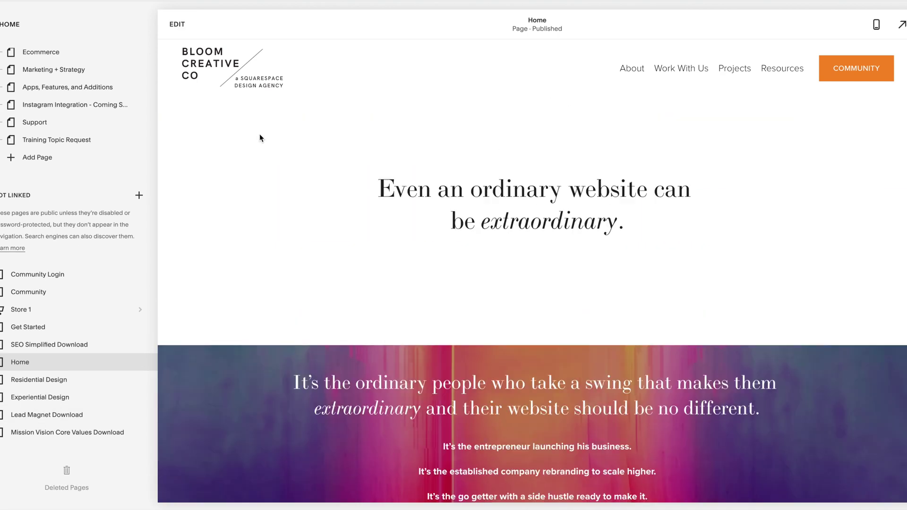
pyautogui.scroll(4, 259, 136)
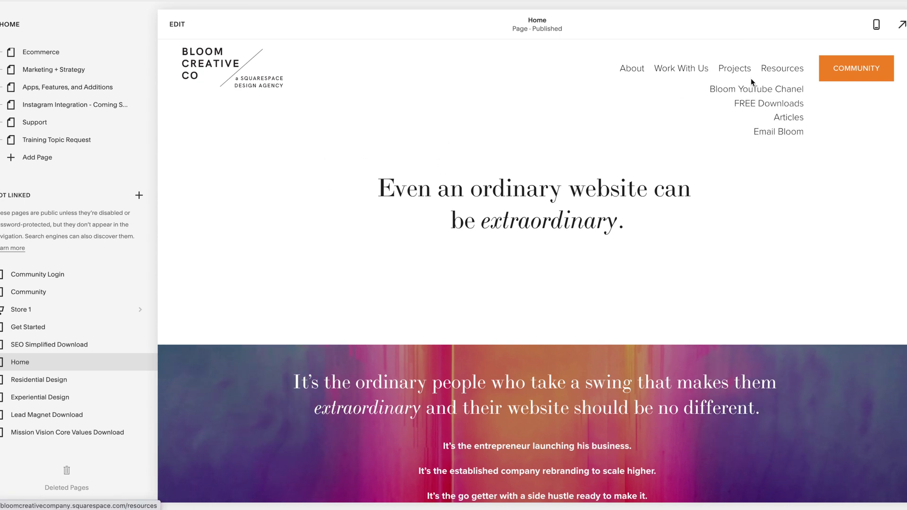
pyautogui.moveTo(781, 75)
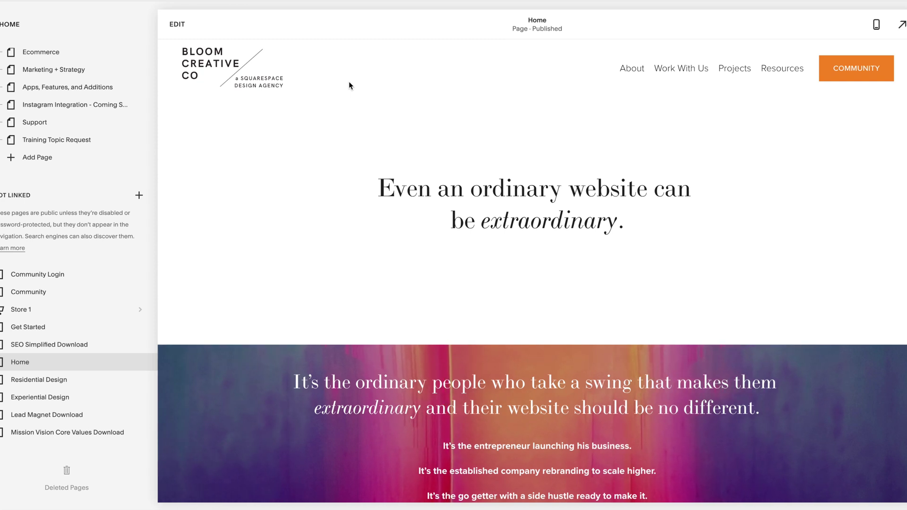
pyautogui.click(171, 26)
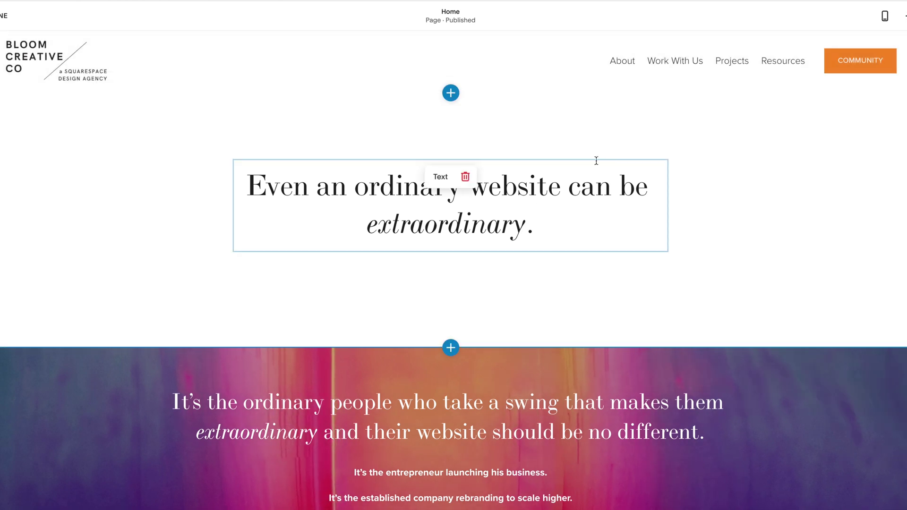
# In the banner section's settings, switch content width to S and back to M
pyautogui.scroll(-2, 713, 268)
pyautogui.scroll(-2, 712, 268)
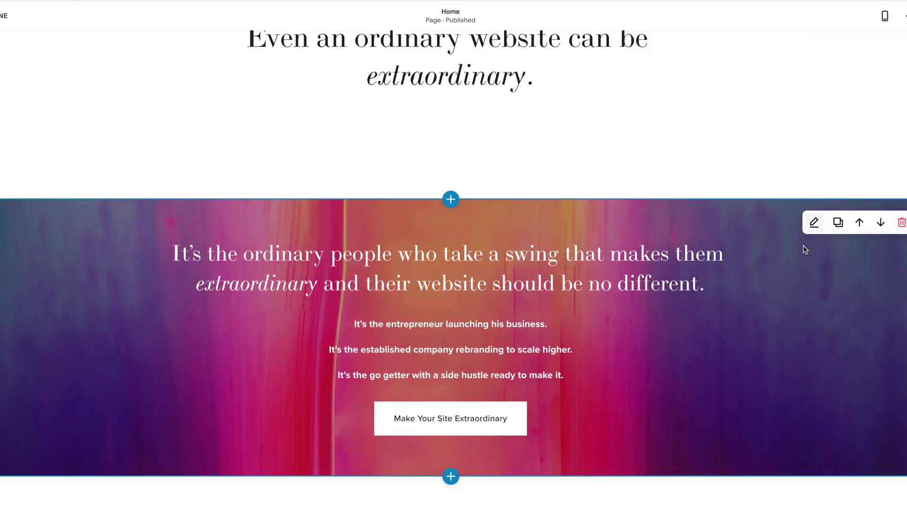
pyautogui.click(812, 221)
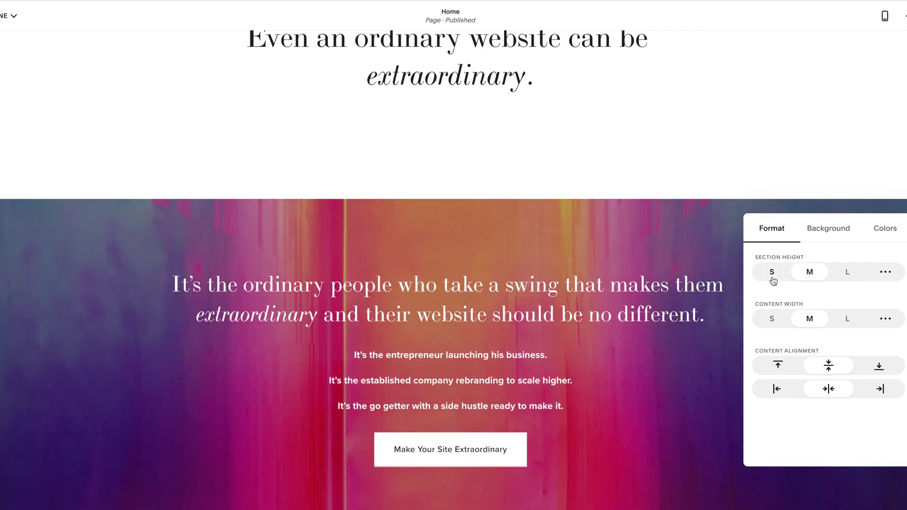
pyautogui.click(778, 322)
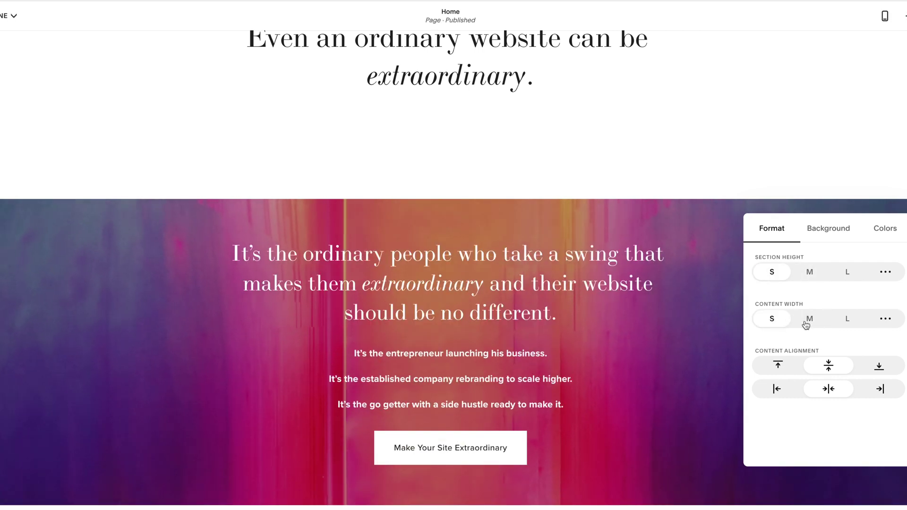
pyautogui.click(807, 321)
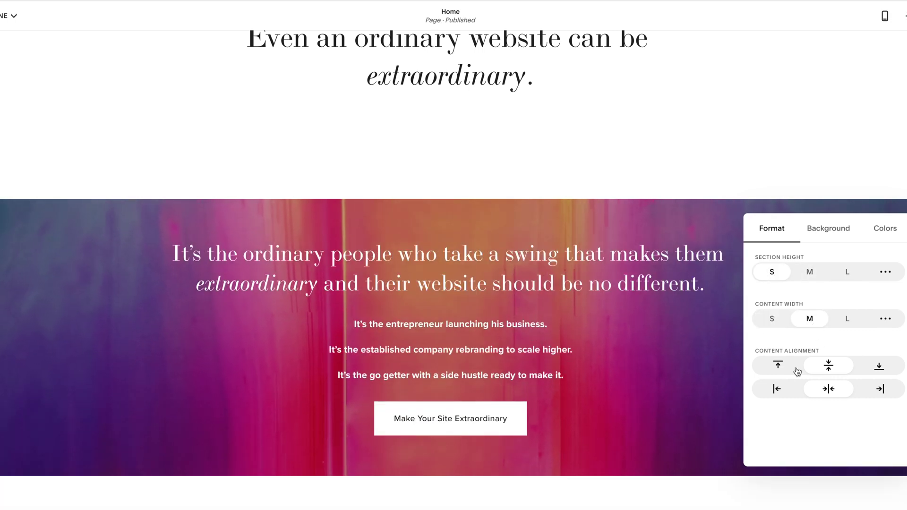
# Review the banner section's background image options, then close its settings unchanged
pyautogui.click(825, 235)
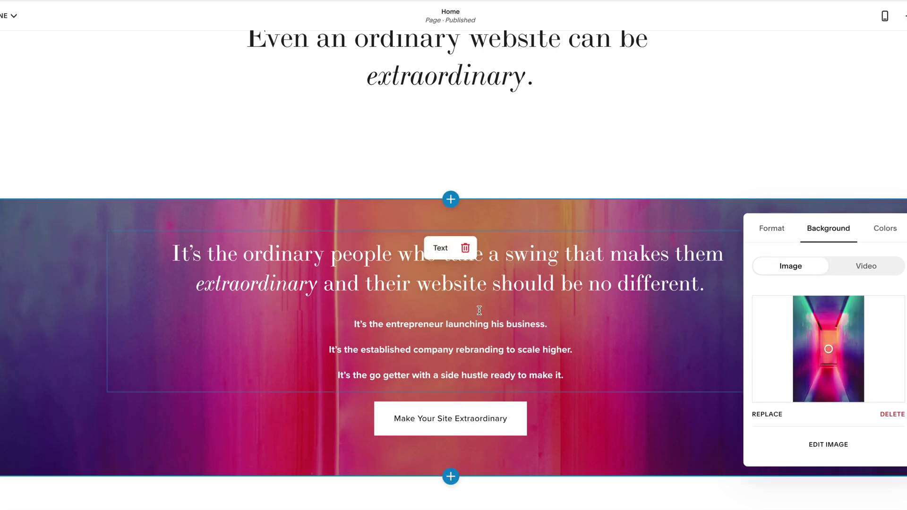
pyautogui.scroll(-4, 285, 312)
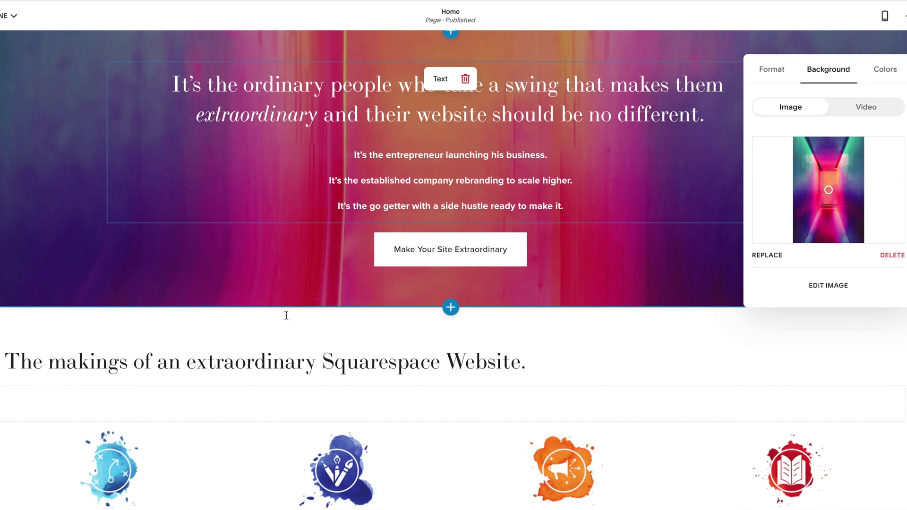
pyautogui.scroll(2, 287, 315)
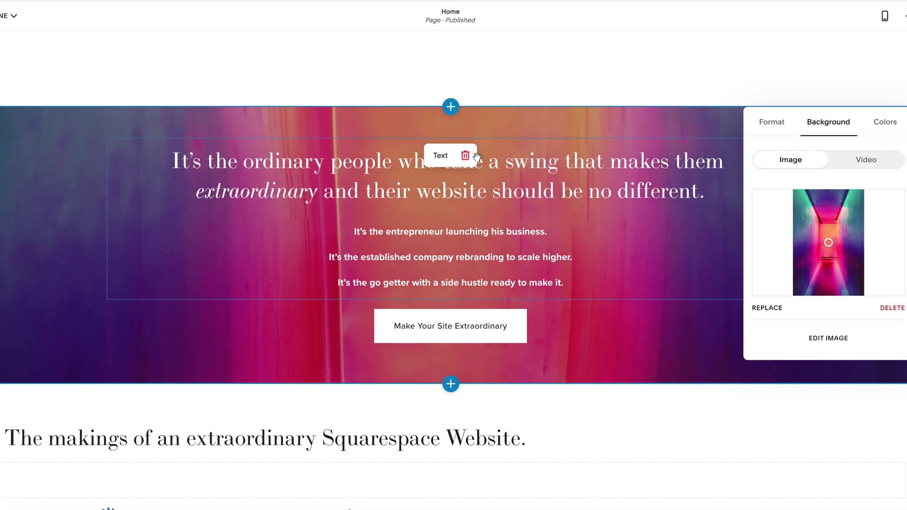
pyautogui.scroll(-3, 436, 229)
pyautogui.scroll(-7, 436, 229)
pyautogui.click(326, 489)
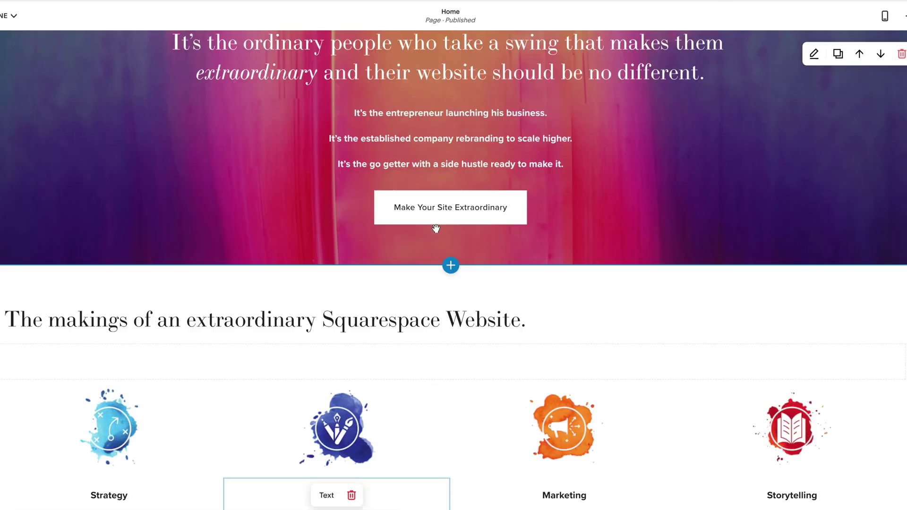
pyautogui.scroll(-6, 553, 176)
pyautogui.scroll(-4, 552, 174)
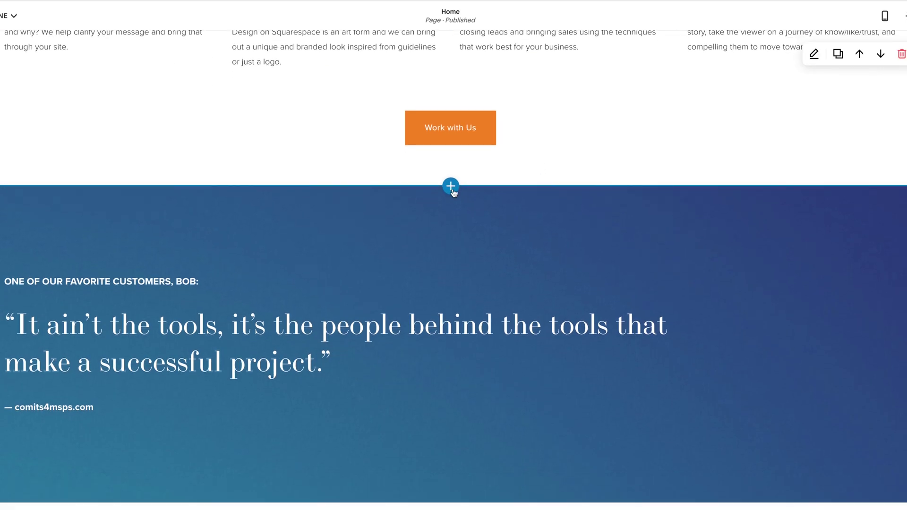
pyautogui.click(451, 185)
pyautogui.scroll(-12, 451, 331)
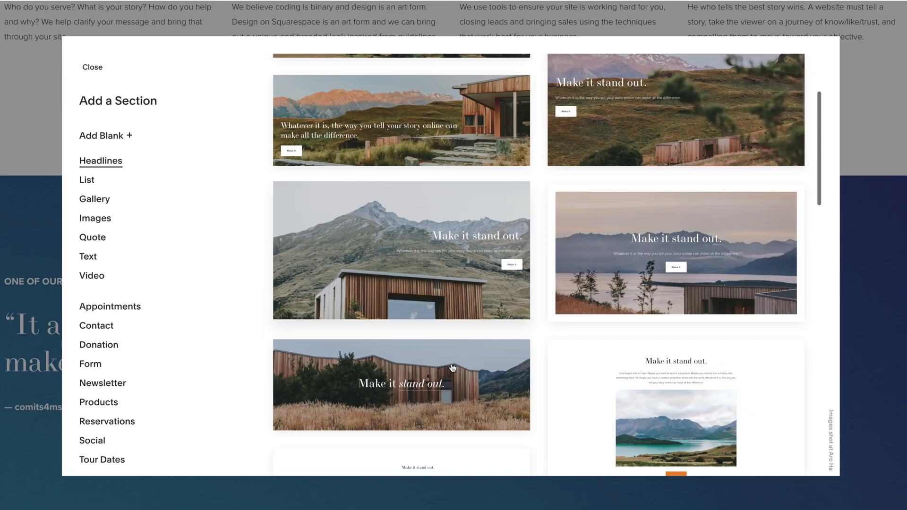
pyautogui.click(98, 72)
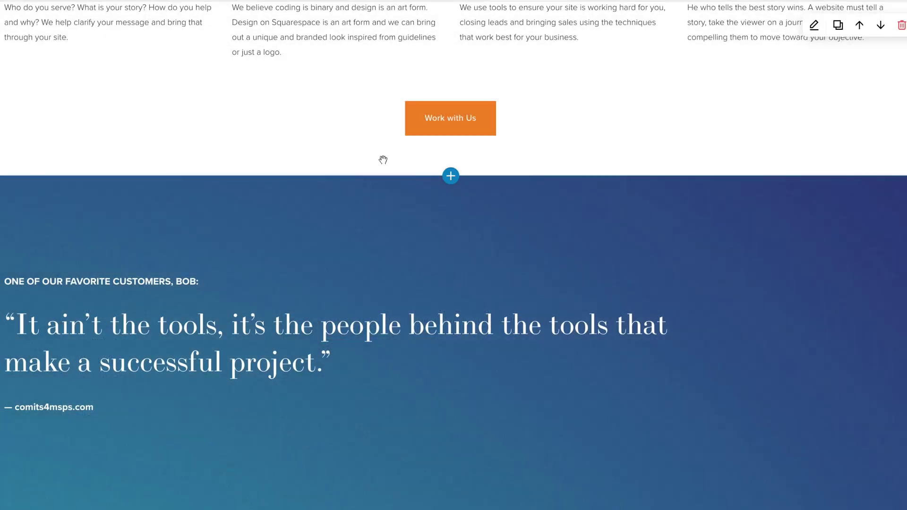
pyautogui.scroll(10, 382, 161)
pyautogui.scroll(8, 382, 160)
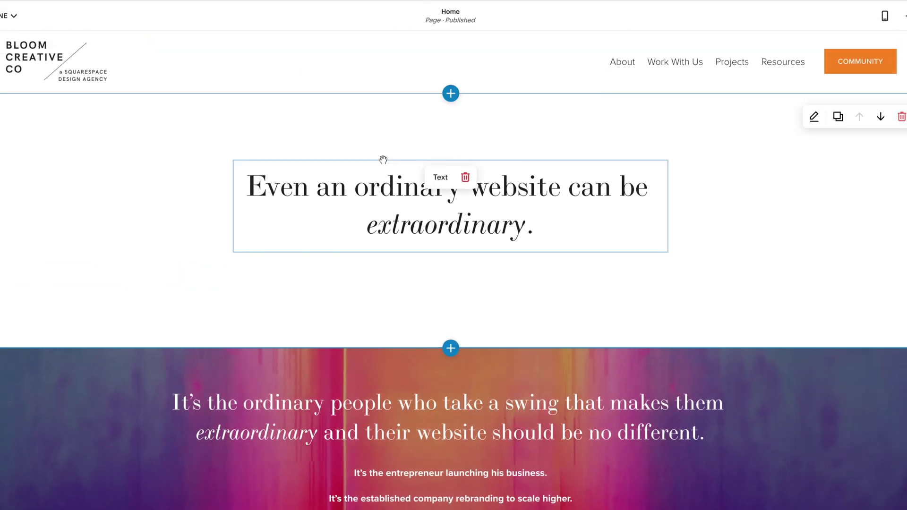
pyautogui.scroll(-5, 383, 160)
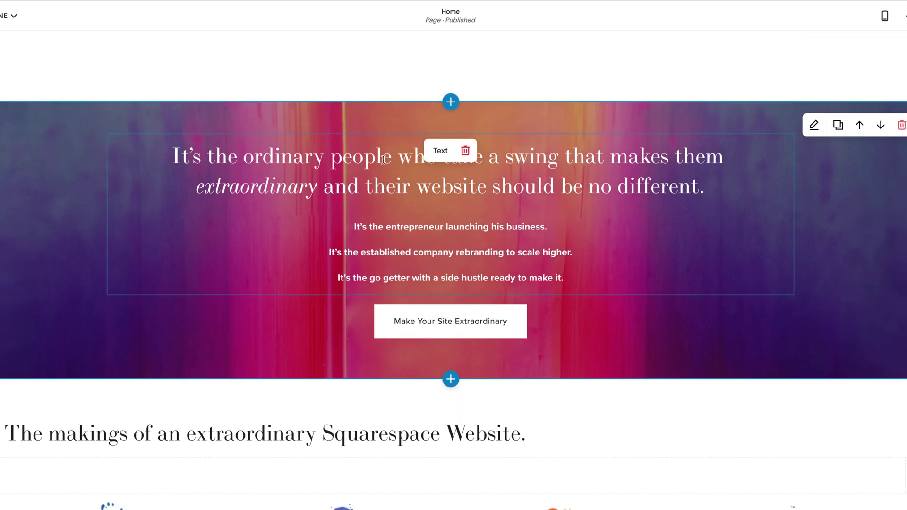
pyautogui.scroll(-8, 383, 160)
pyautogui.scroll(13, 382, 160)
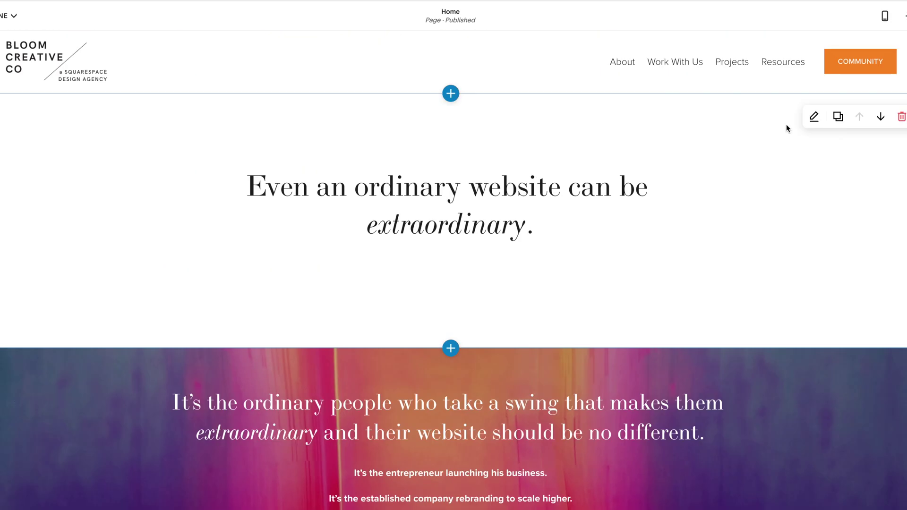
# Browse the top section's colour theme choices without changing them
pyautogui.click(814, 116)
pyautogui.click(882, 115)
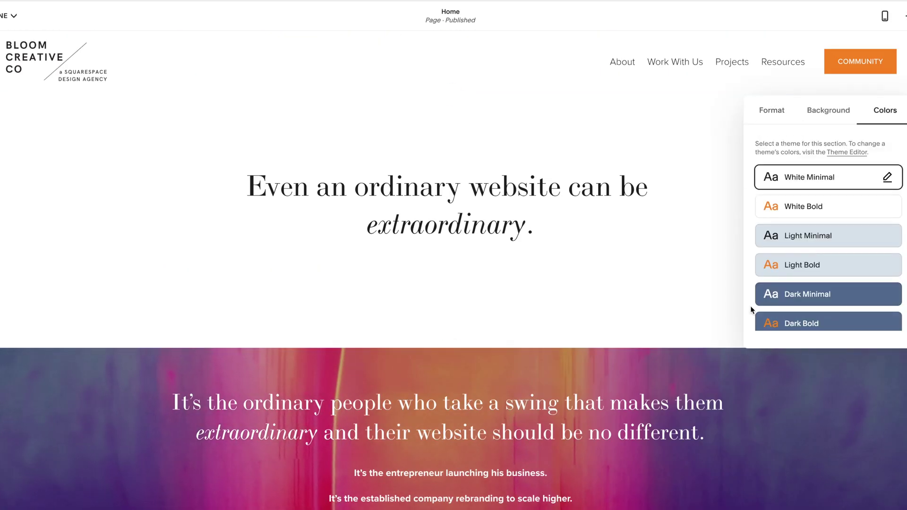
pyautogui.scroll(-1, 837, 262)
pyautogui.scroll(-2, 838, 263)
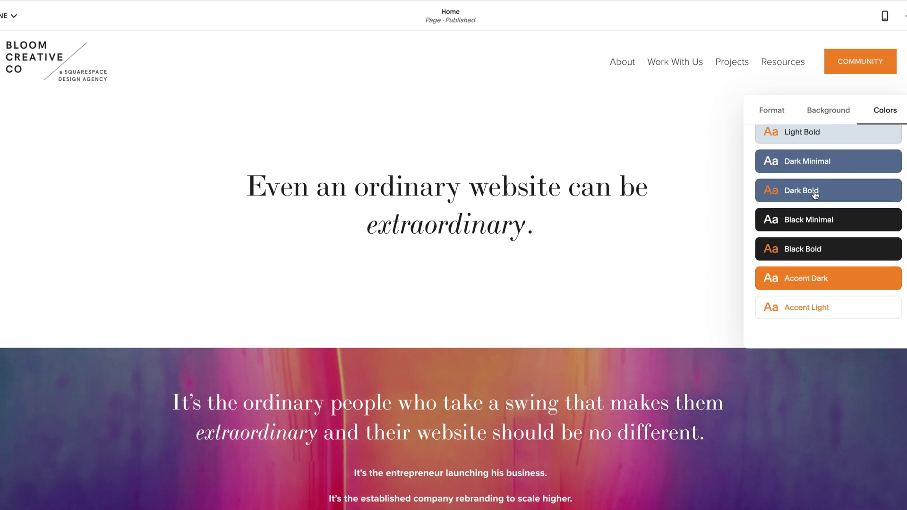
pyautogui.scroll(5, 815, 195)
pyautogui.click(650, 247)
# Check the gradient section quote's text style list, leaving the style unchanged
pyautogui.scroll(-4, 557, 404)
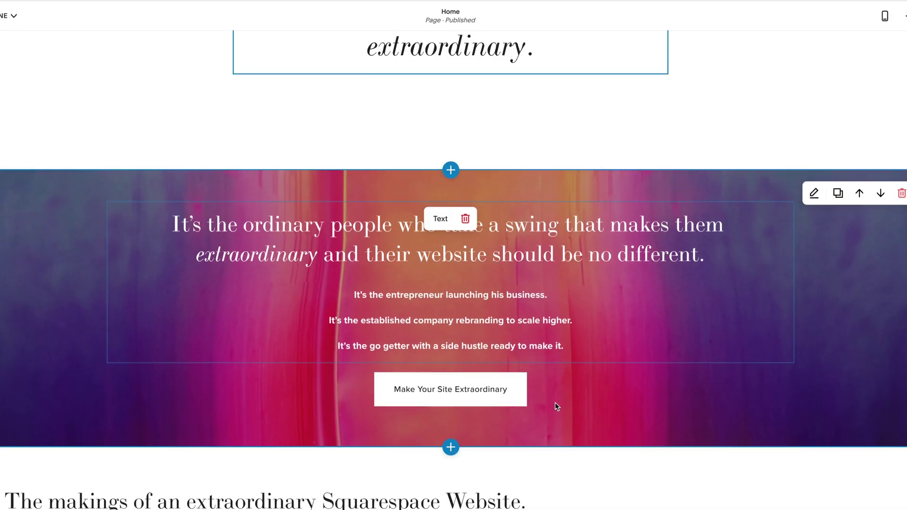
pyautogui.click(413, 202)
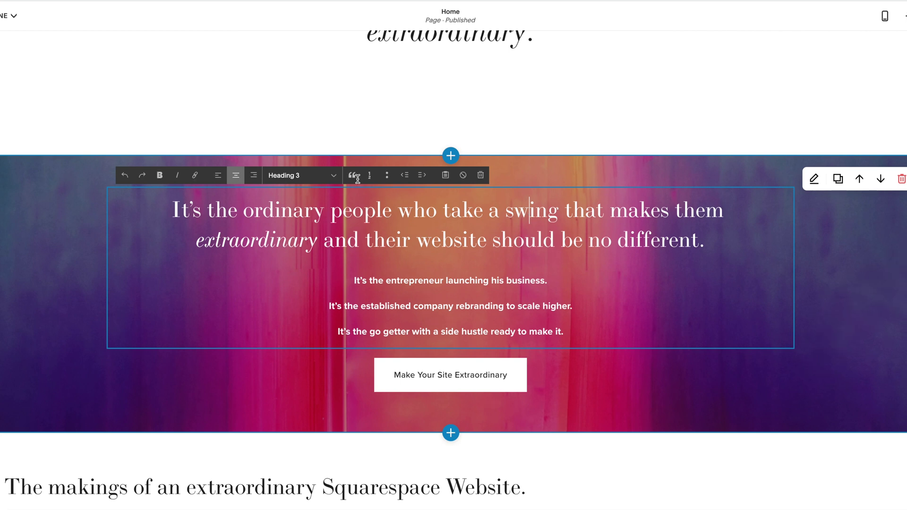
pyautogui.click(304, 175)
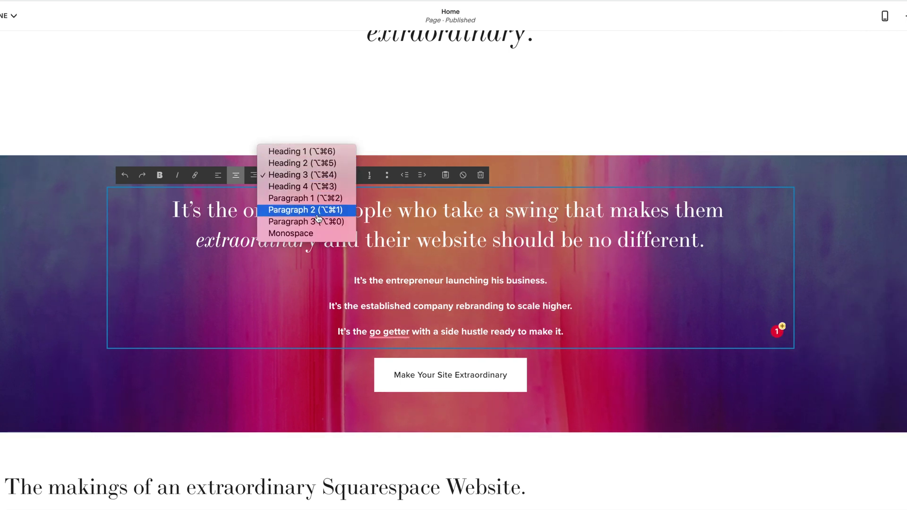
pyautogui.click(206, 300)
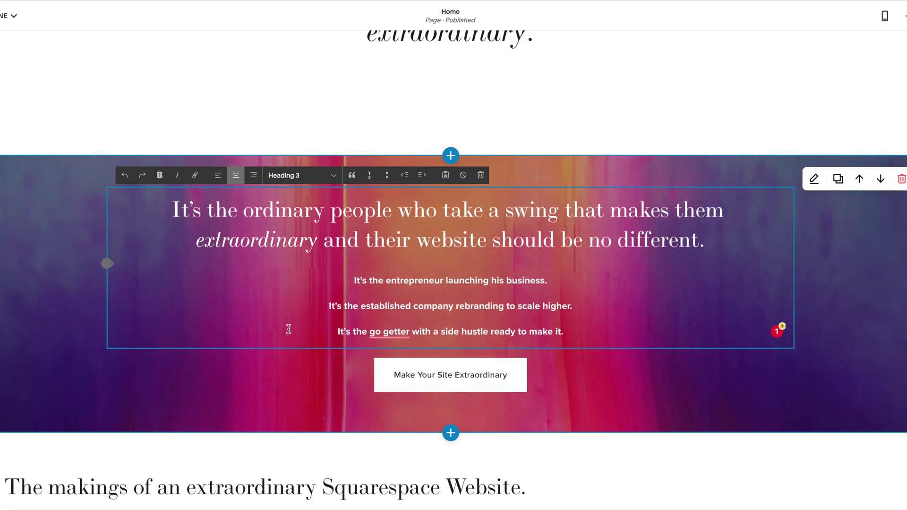
# Apply White Minimal to the gradient section and open that theme, discarding unsaved text edits
pyautogui.click(814, 180)
pyautogui.click(885, 185)
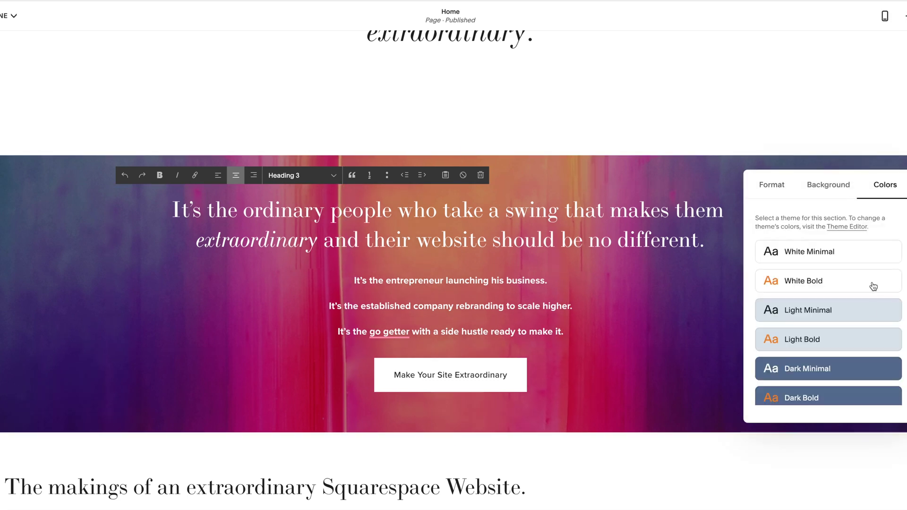
pyautogui.click(890, 258)
pyautogui.click(424, 323)
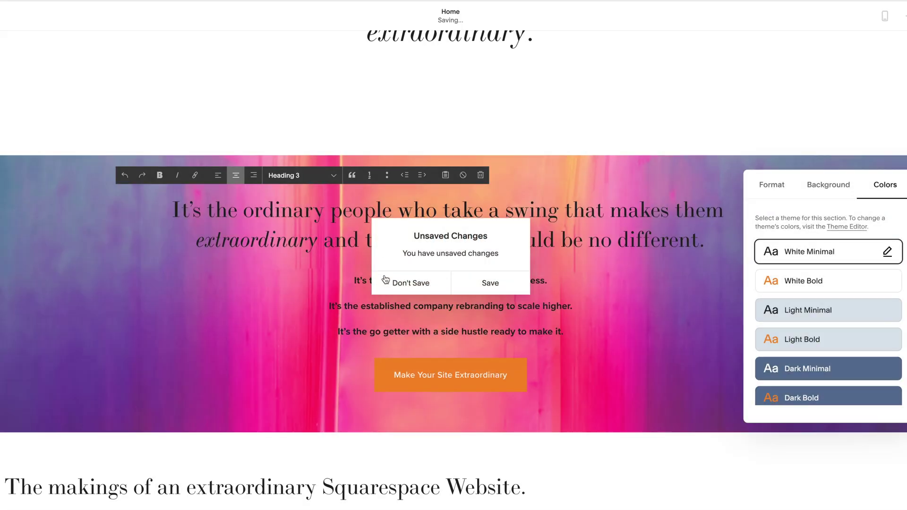
pyautogui.click(390, 283)
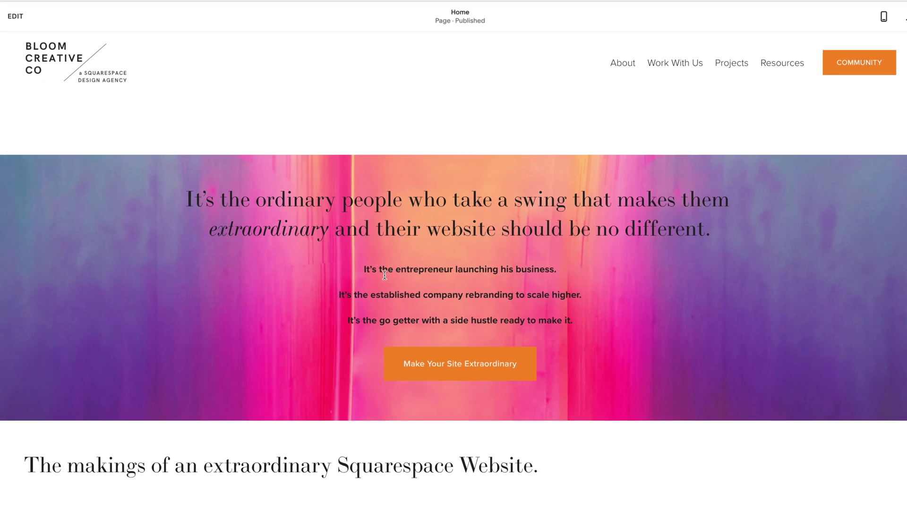
# Review the White Minimal theme's button colour settings, then close the theme editor
pyautogui.scroll(-4, 84, 373)
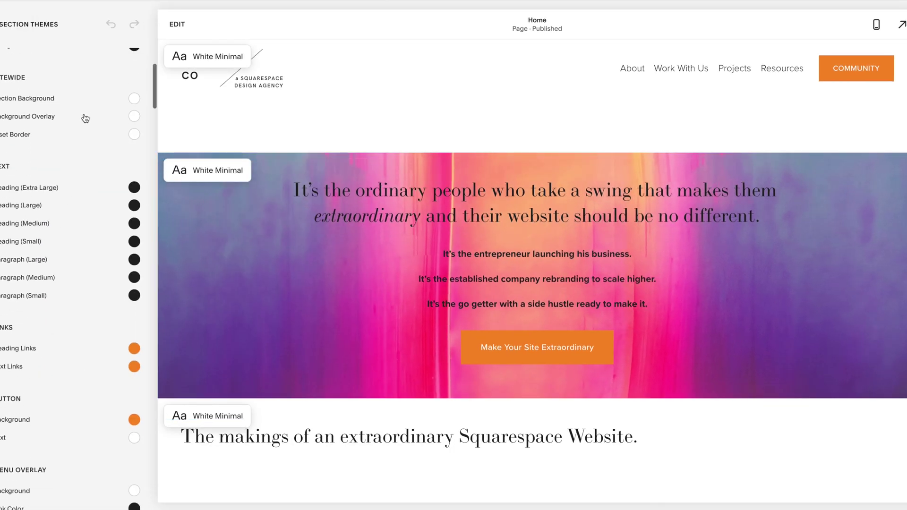
pyautogui.scroll(-3, 115, 183)
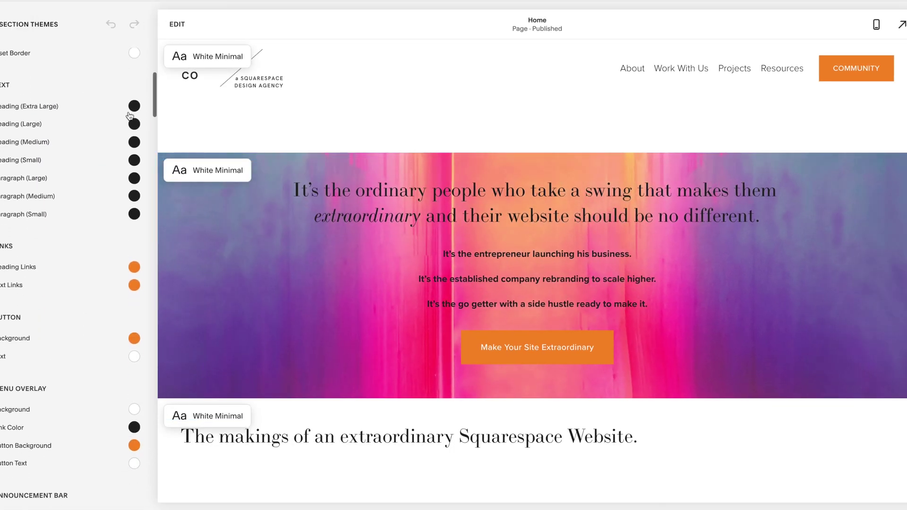
pyautogui.scroll(-2, 131, 231)
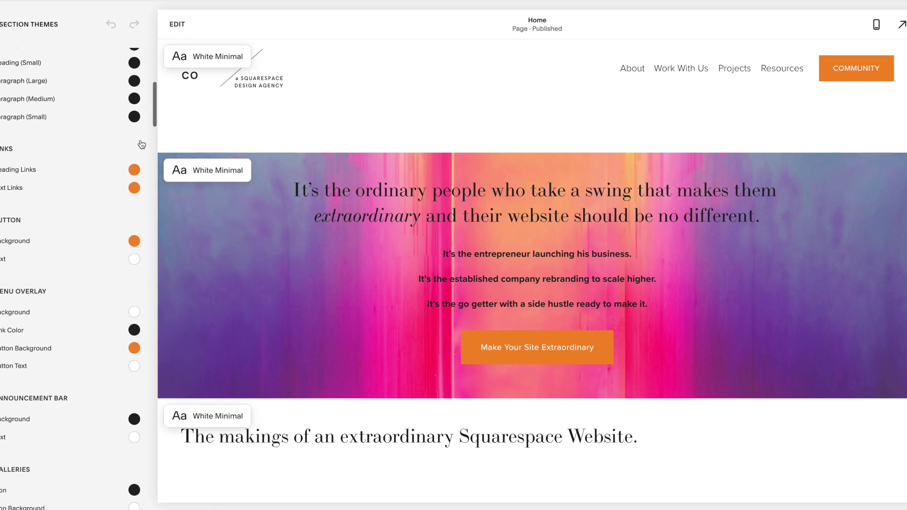
pyautogui.scroll(6, 141, 145)
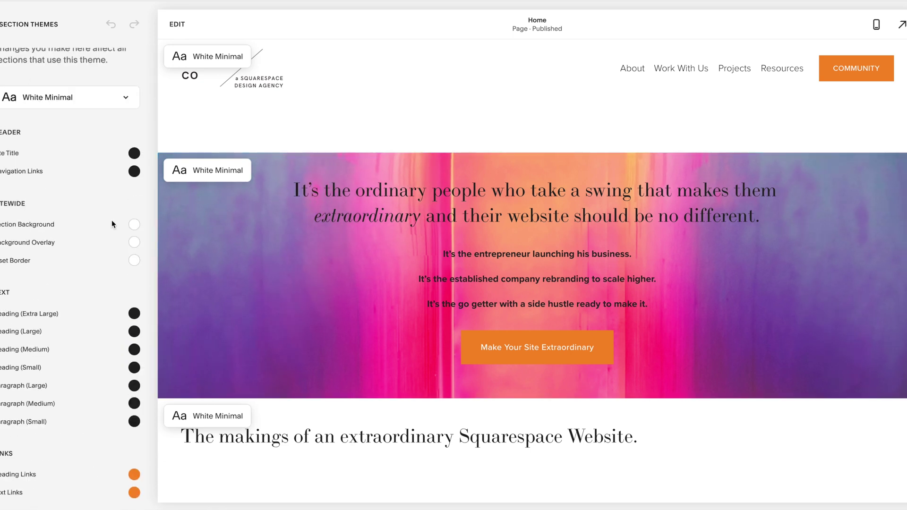
pyautogui.scroll(-3, 118, 236)
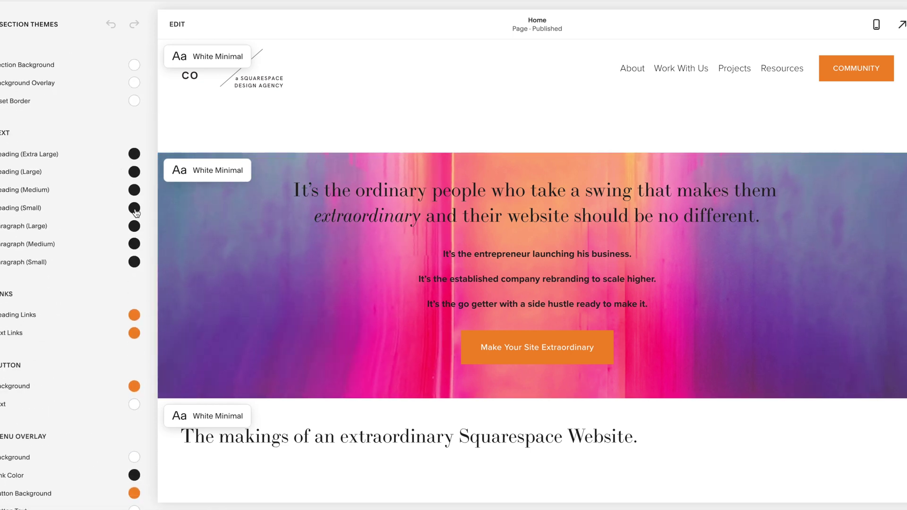
pyautogui.scroll(-4, 121, 301)
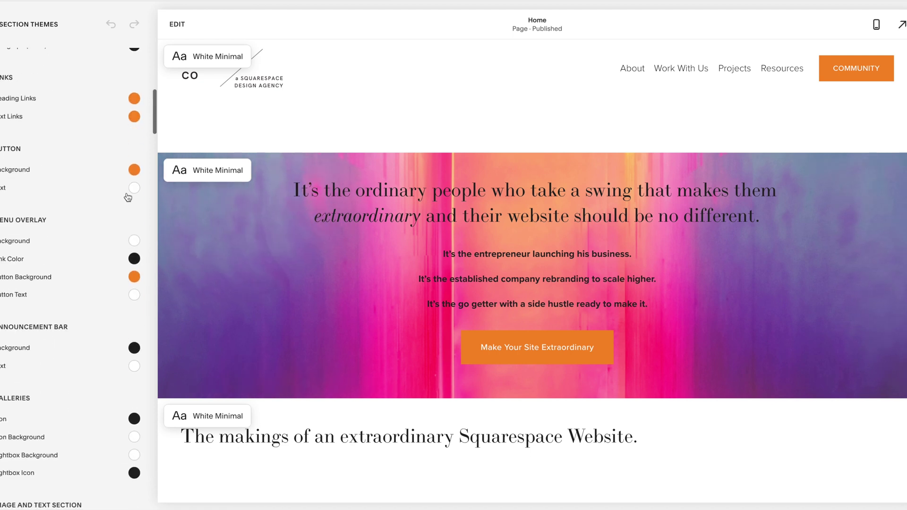
pyautogui.scroll(-8, 122, 303)
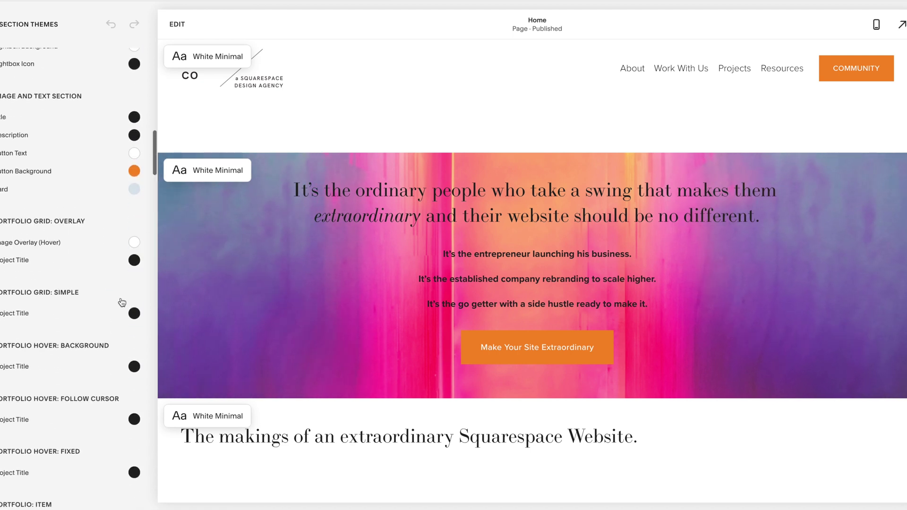
pyautogui.click(361, 236)
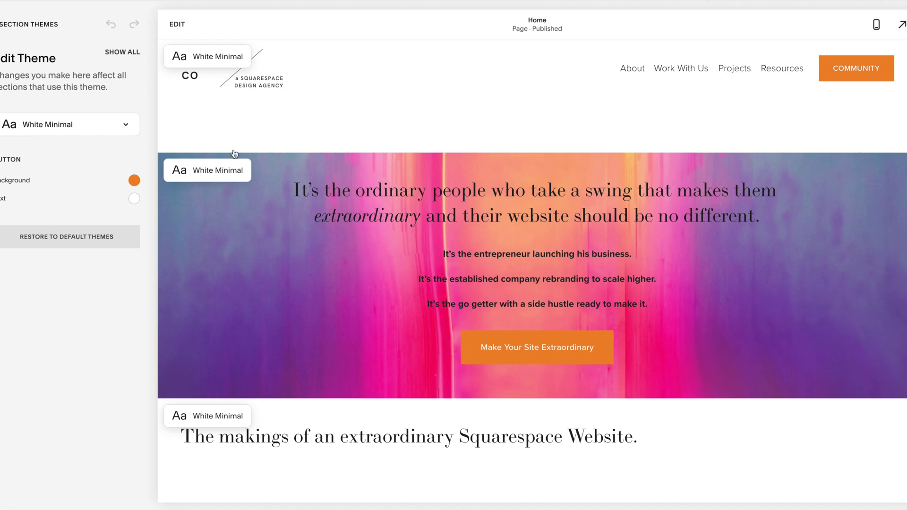
pyautogui.scroll(3, 265, 122)
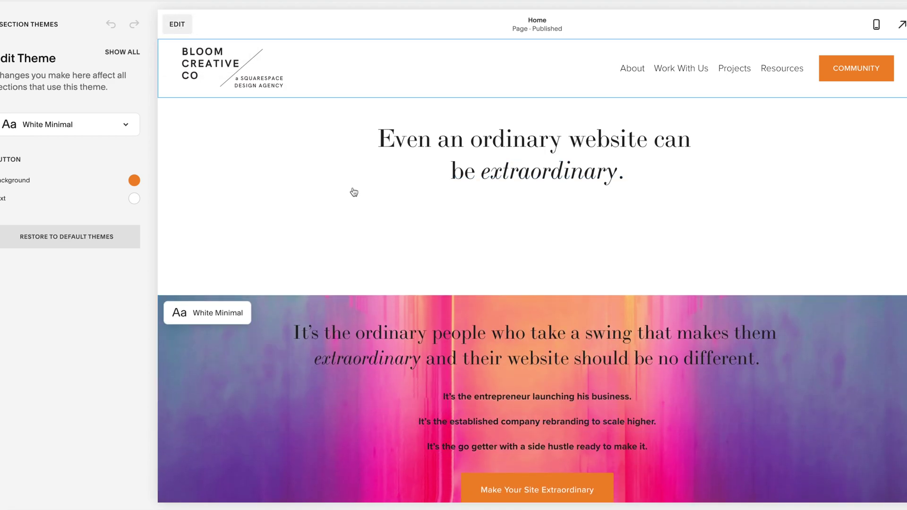
pyautogui.click(354, 193)
# Try the White Bold and then Dark Minimal colour themes on the gradient section
pyautogui.click(812, 298)
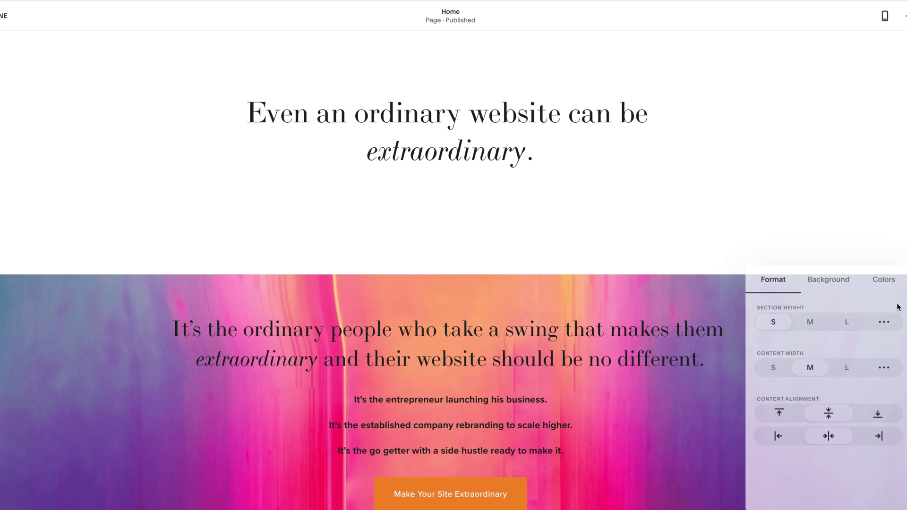
pyautogui.click(888, 280)
pyautogui.click(833, 377)
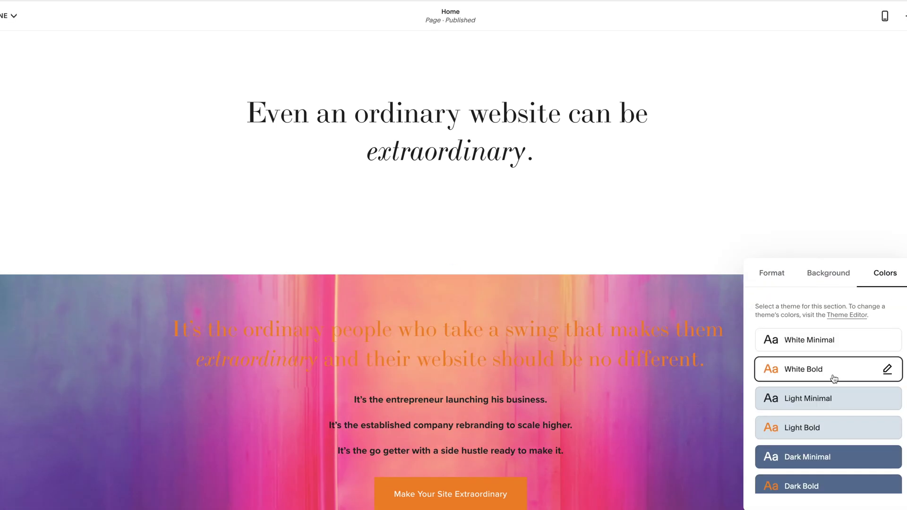
pyautogui.scroll(-4, 834, 378)
pyautogui.scroll(1, 832, 379)
pyautogui.click(831, 380)
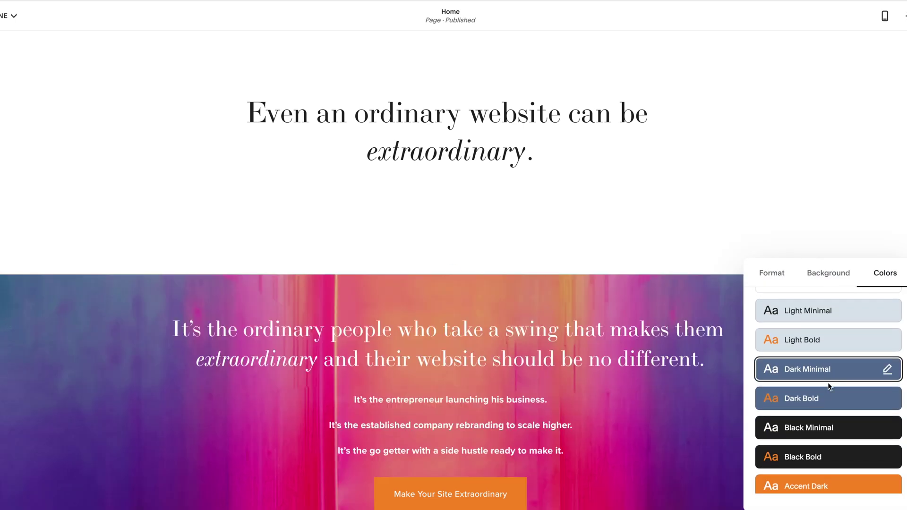
pyautogui.scroll(-1, 830, 388)
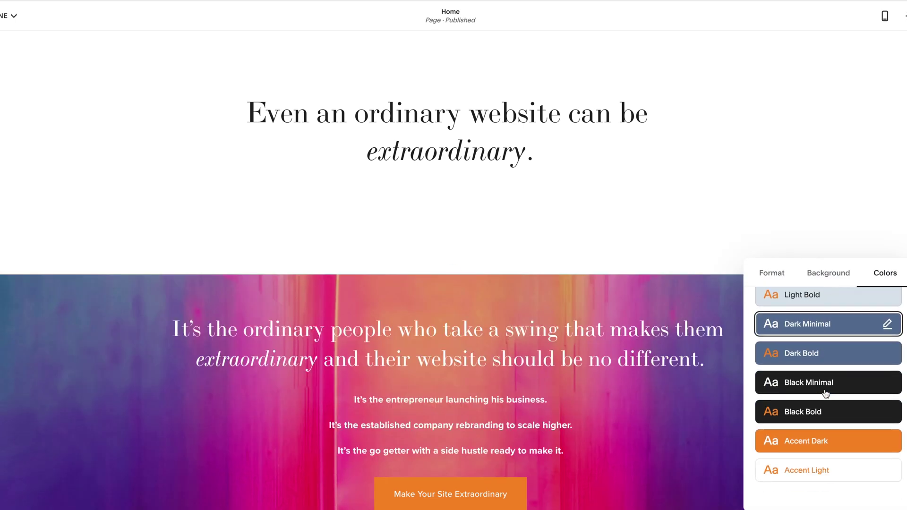
# Give the colourful banner section the Black Minimal theme and save the page
pyautogui.click(648, 388)
pyautogui.click(815, 299)
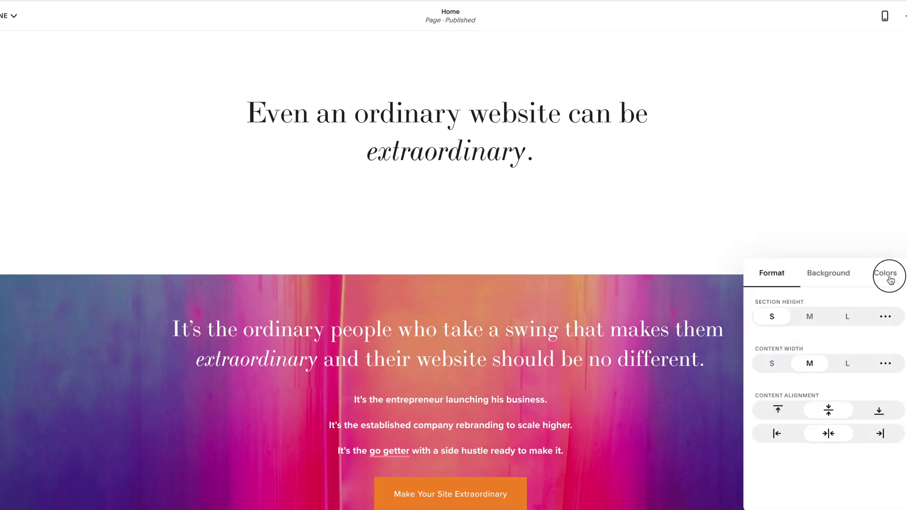
pyautogui.scroll(-3, 785, 470)
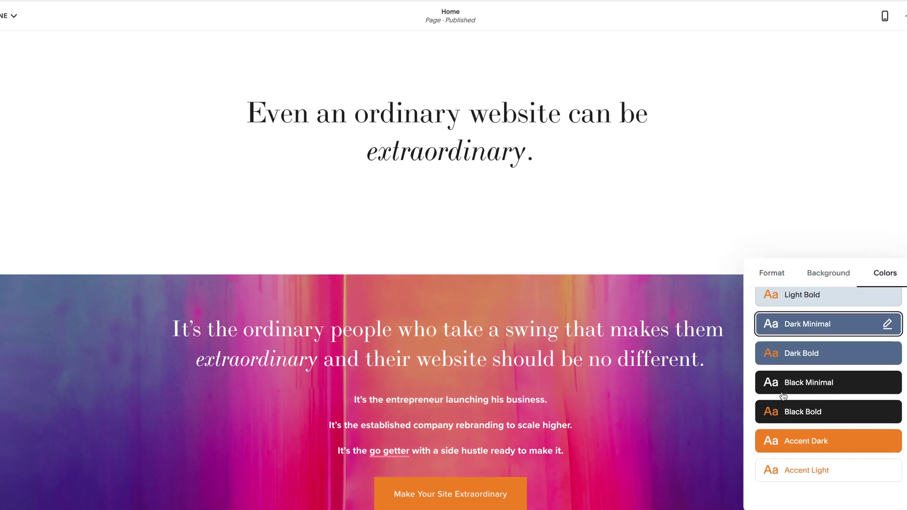
pyautogui.click(771, 382)
pyautogui.click(132, 116)
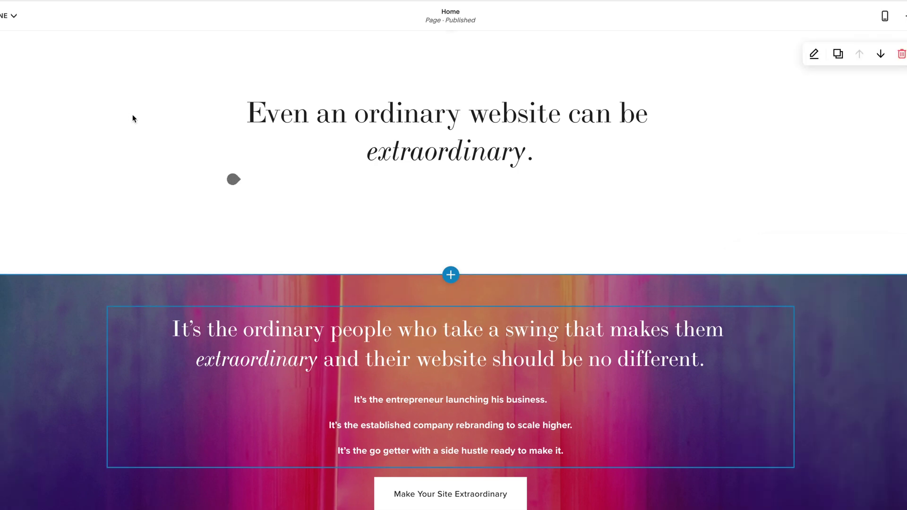
pyautogui.click(14, 16)
pyautogui.click(19, 25)
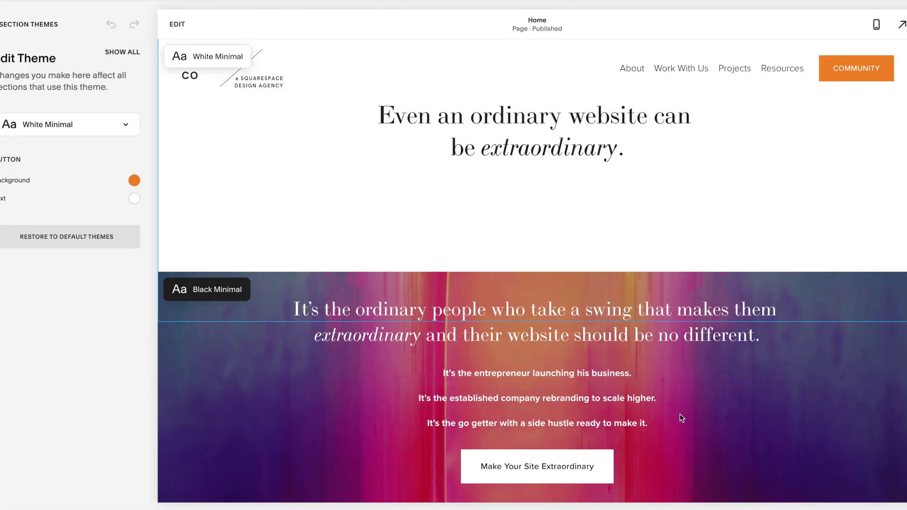
# Back out through Section Themes, Colors and Design to the main menu, then show Pages
pyautogui.click(36, 26)
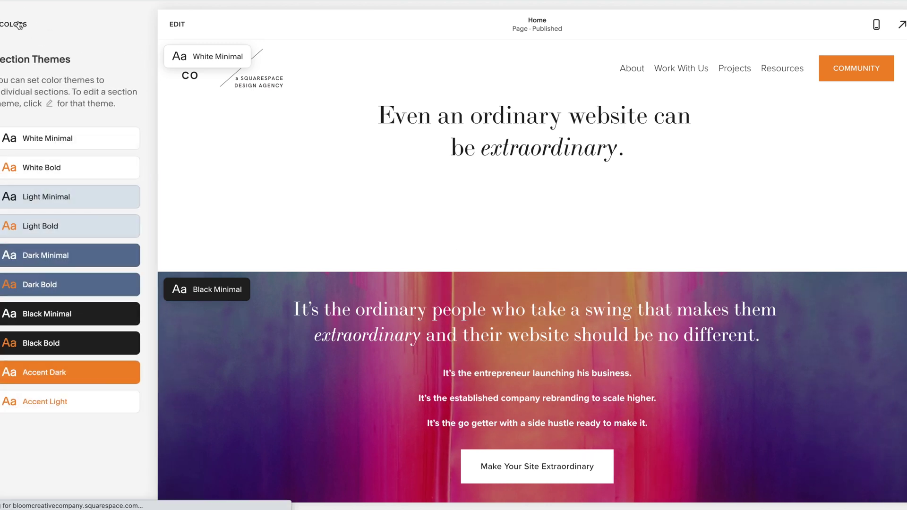
pyautogui.click(13, 36)
pyautogui.click(16, 37)
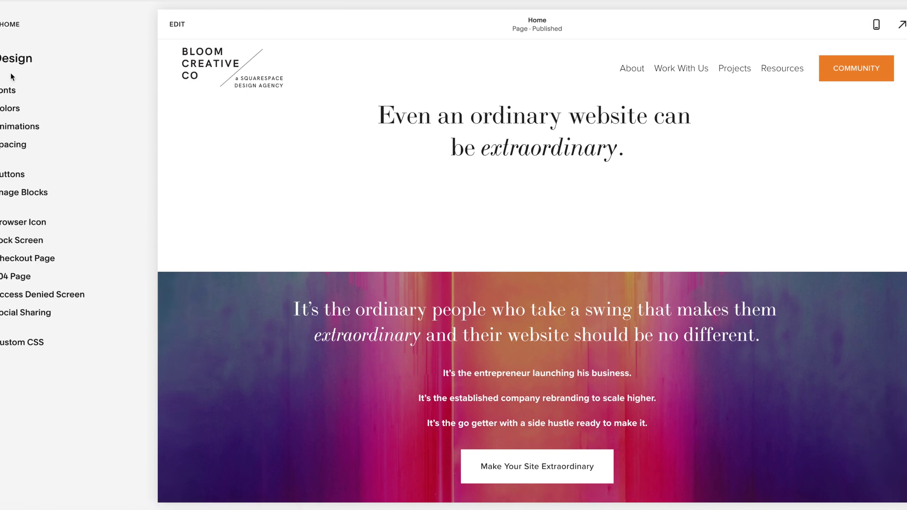
pyautogui.click(12, 23)
pyautogui.click(14, 92)
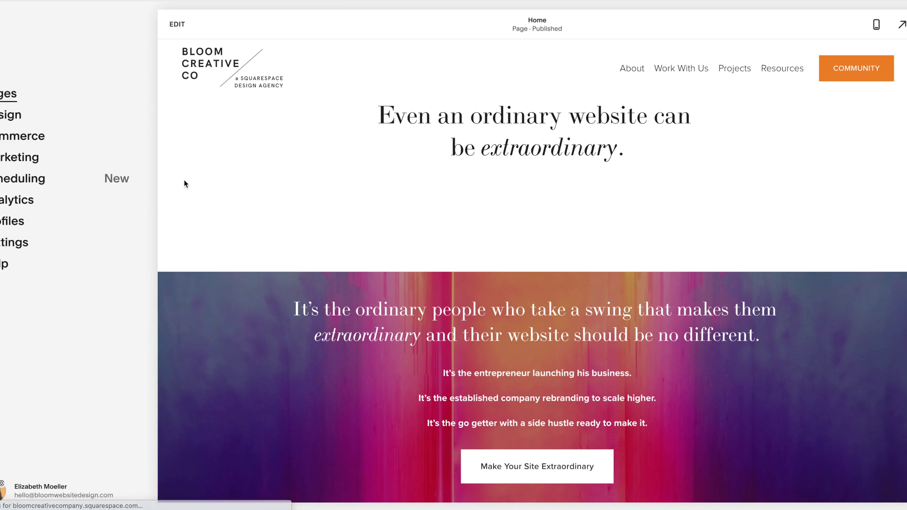
pyautogui.scroll(-2, 99, 306)
pyautogui.click(139, 210)
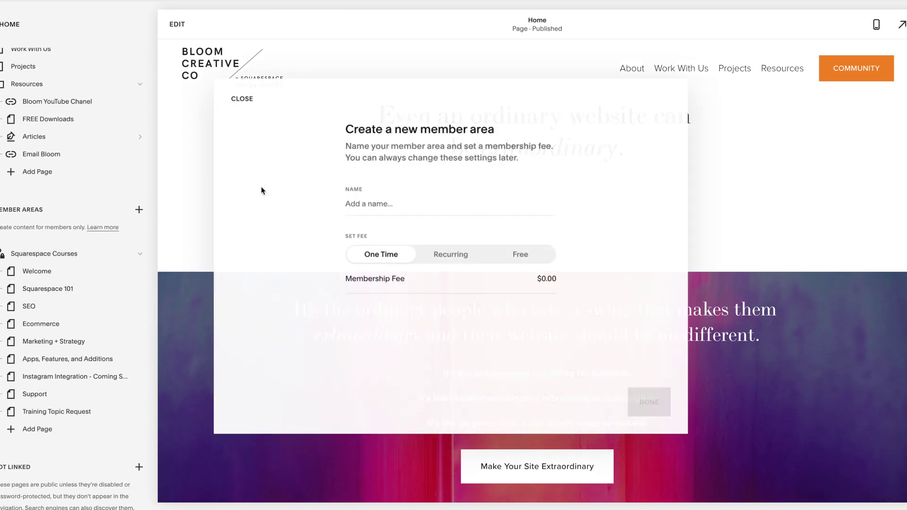
pyautogui.click(240, 102)
pyautogui.scroll(-8, 86, 264)
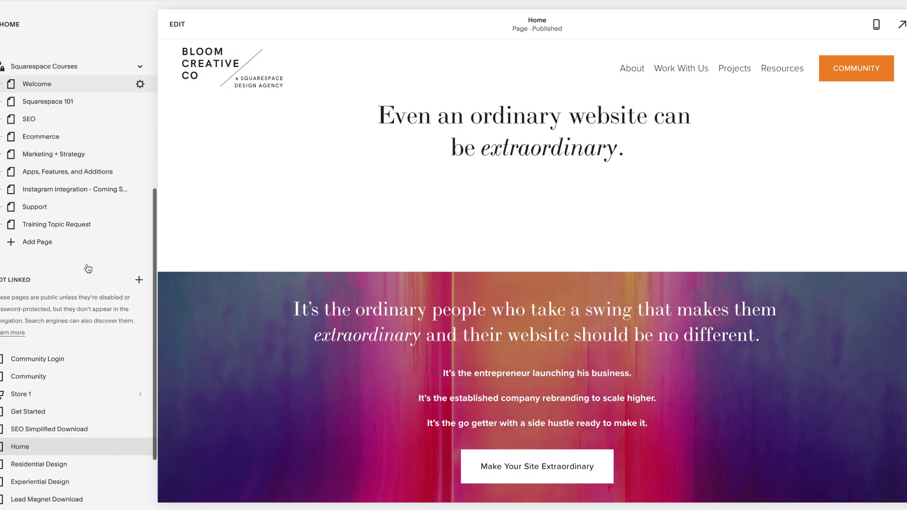
pyautogui.click(139, 278)
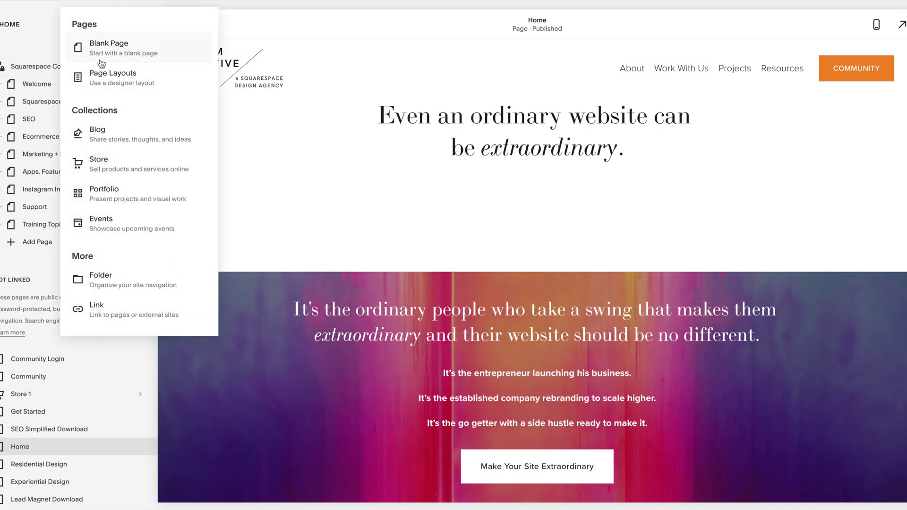
pyautogui.click(102, 75)
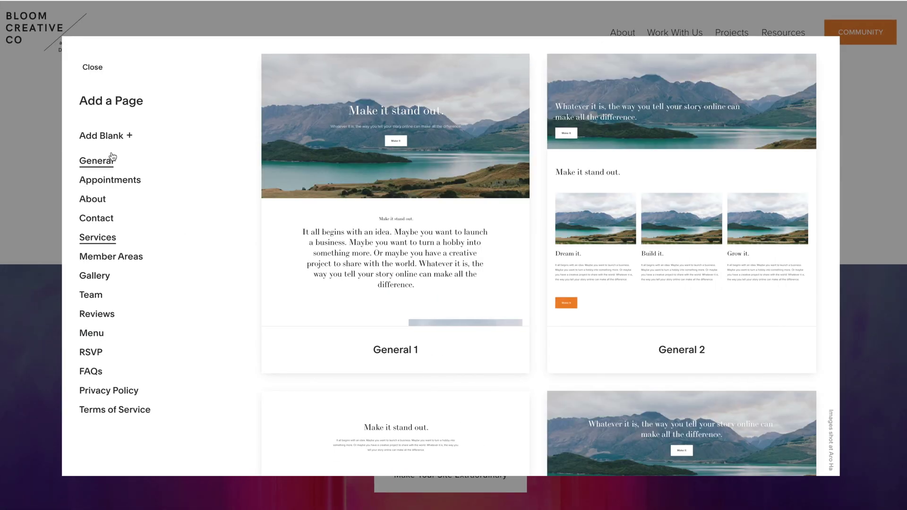
pyautogui.click(115, 181)
pyautogui.click(106, 201)
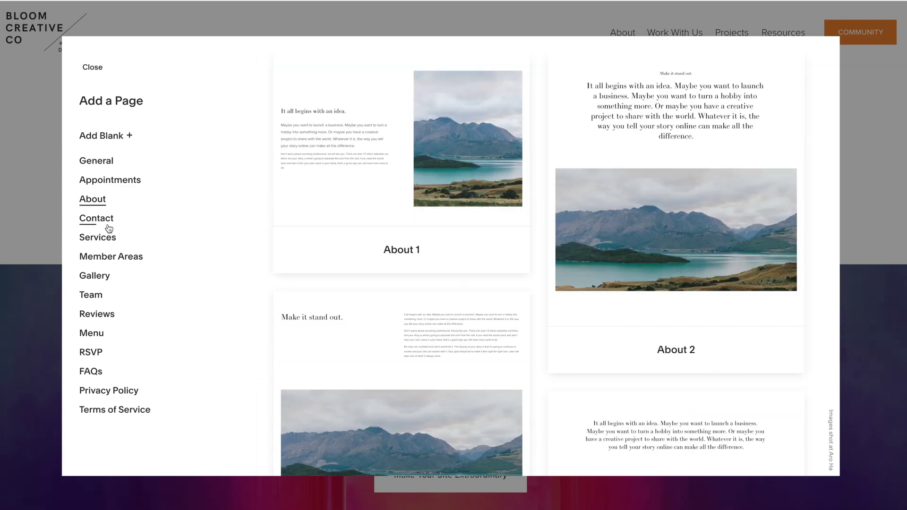
pyautogui.click(107, 218)
pyautogui.click(108, 239)
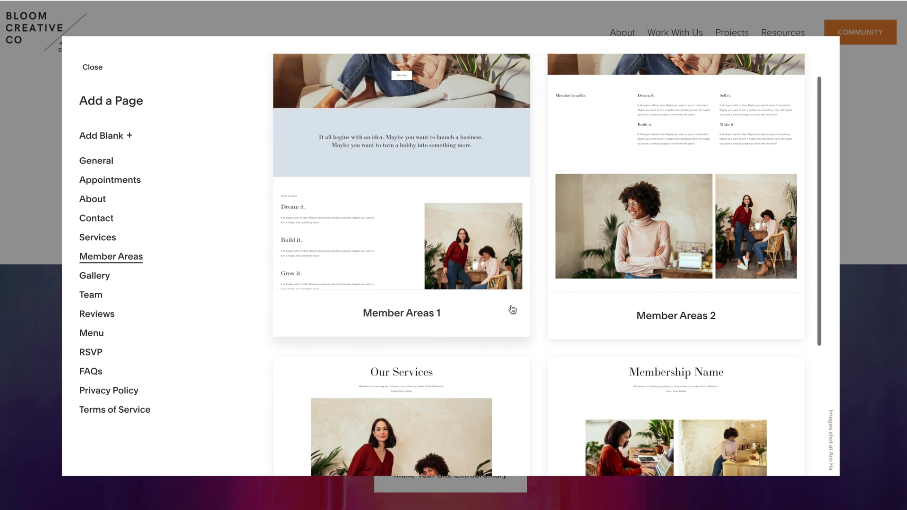
pyautogui.scroll(-5, 513, 310)
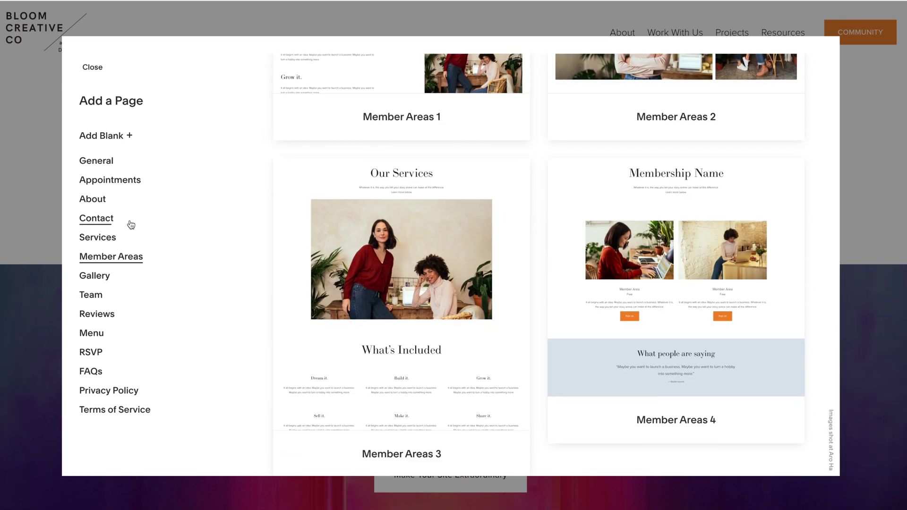
pyautogui.click(92, 294)
pyautogui.scroll(-4, 401, 302)
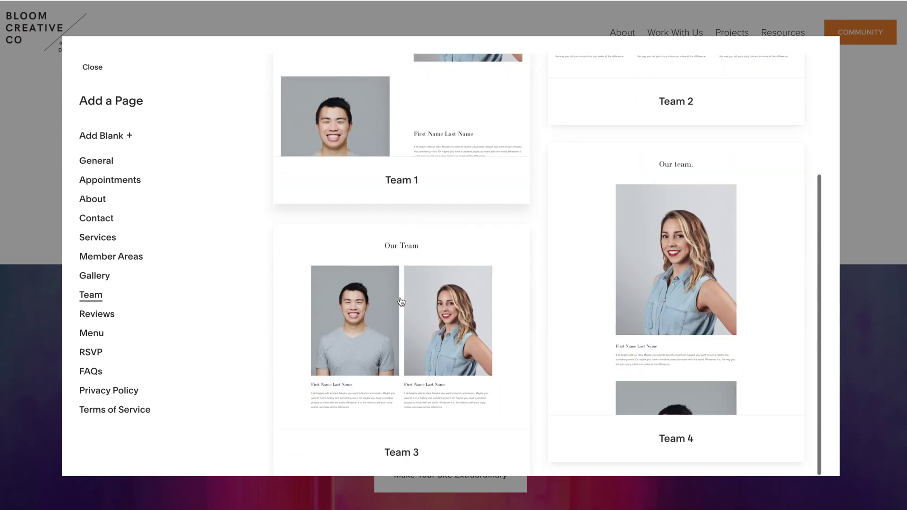
pyautogui.click(93, 68)
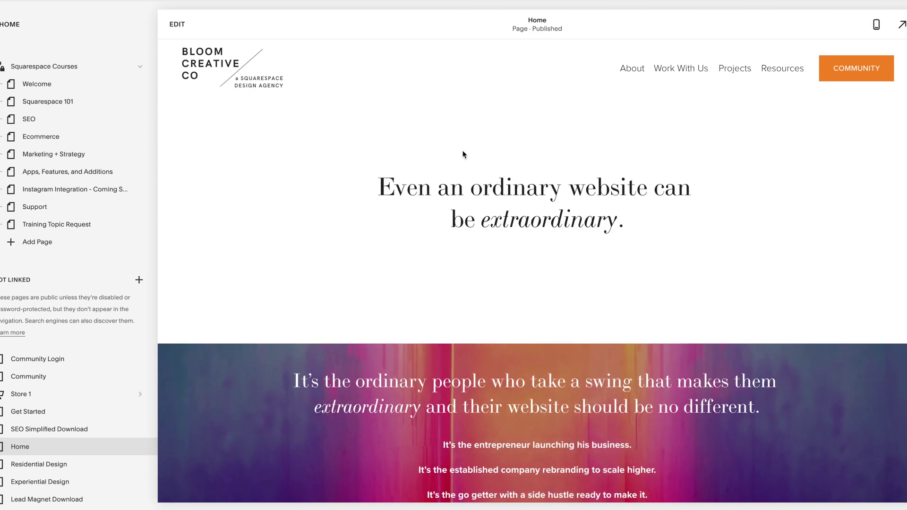
pyautogui.scroll(-8, 457, 197)
pyautogui.scroll(-20, 487, 381)
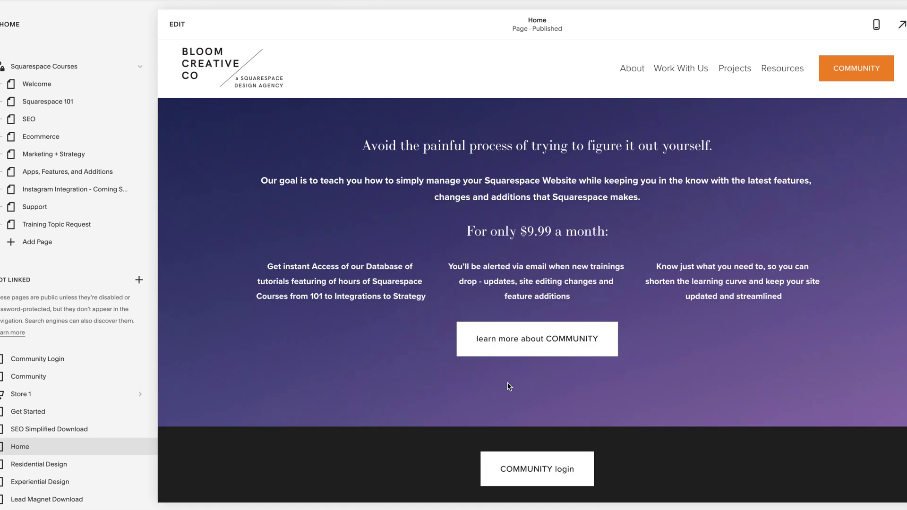
pyautogui.scroll(-3, 542, 290)
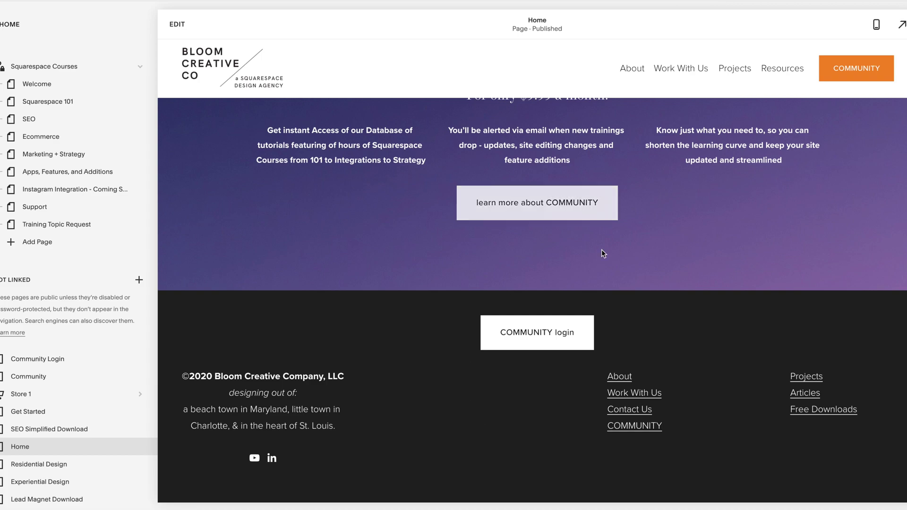
pyautogui.scroll(15, 562, 292)
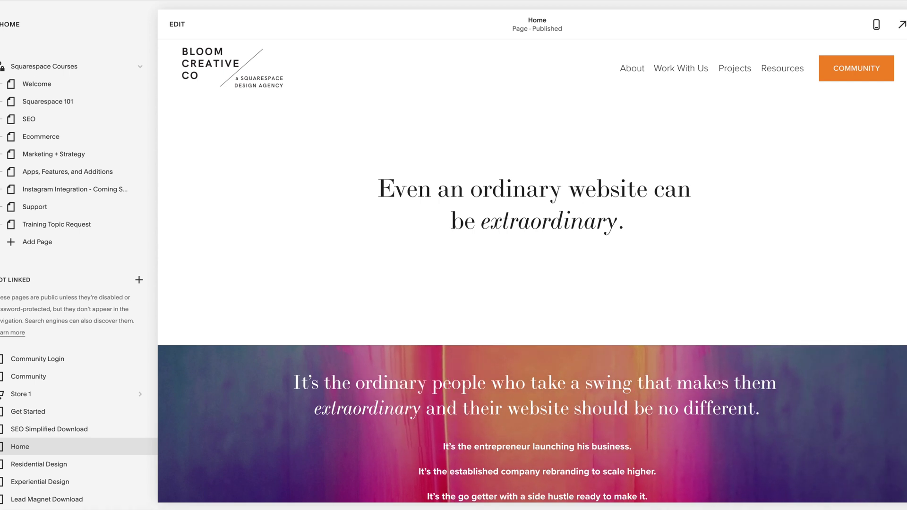
# Scroll through the Home page preview, then switch it to the mobile phone layout
pyautogui.scroll(-5, 412, 405)
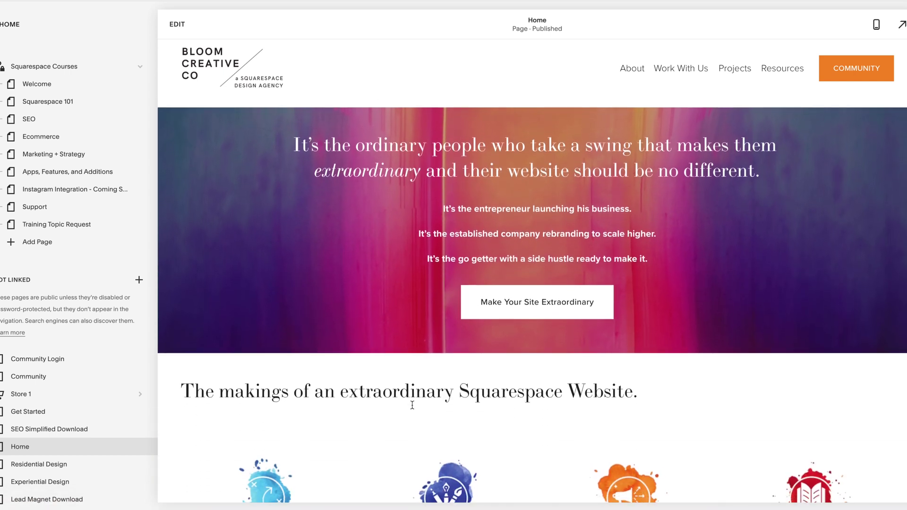
pyautogui.scroll(-3, 413, 408)
pyautogui.scroll(-3, 412, 409)
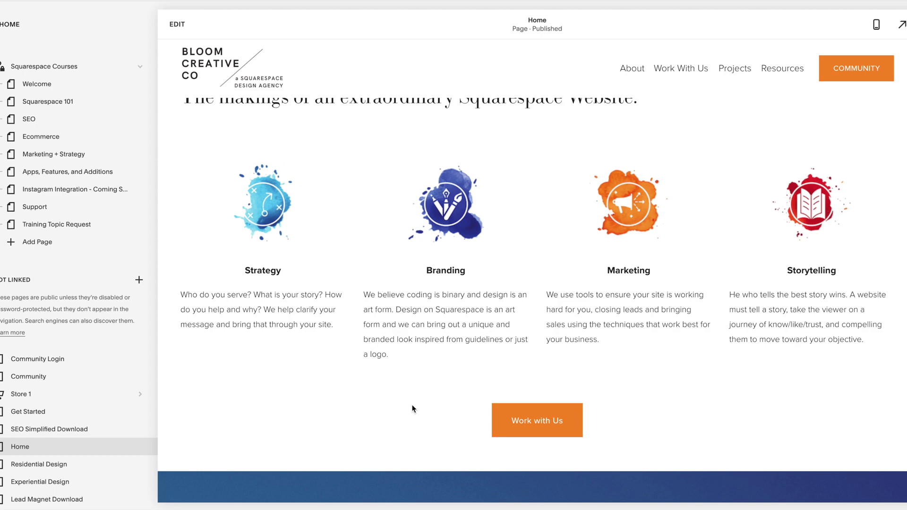
pyautogui.scroll(8, 478, 273)
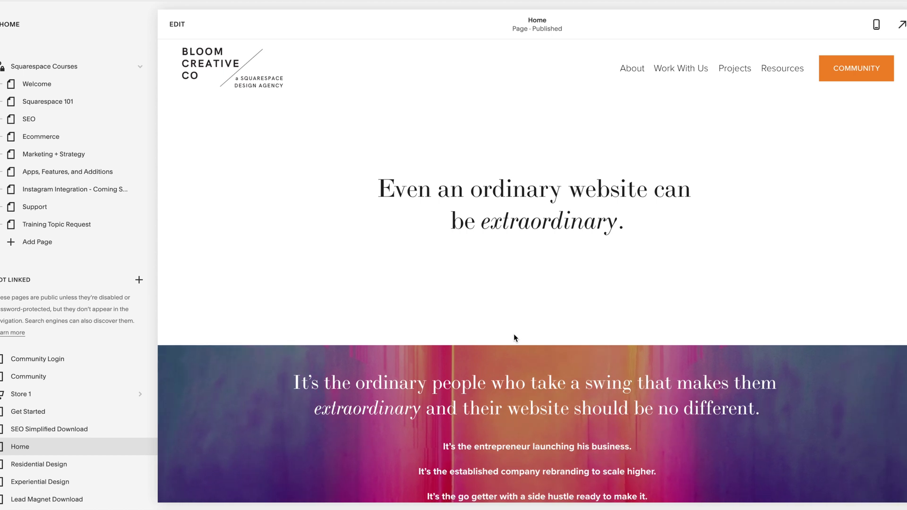
pyautogui.click(881, 27)
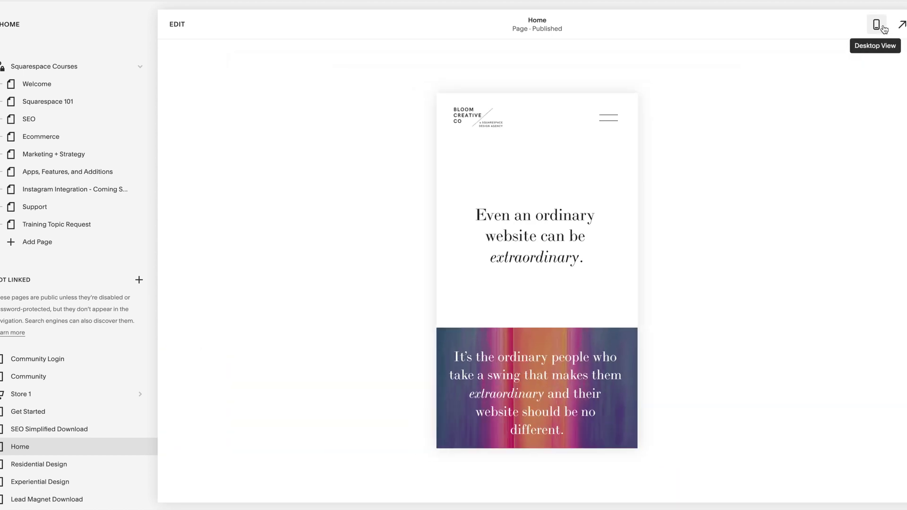
# Switch the Home page preview from mobile back to the full-width desktop layout
pyautogui.scroll(-5, 480, 230)
pyautogui.scroll(5, 480, 230)
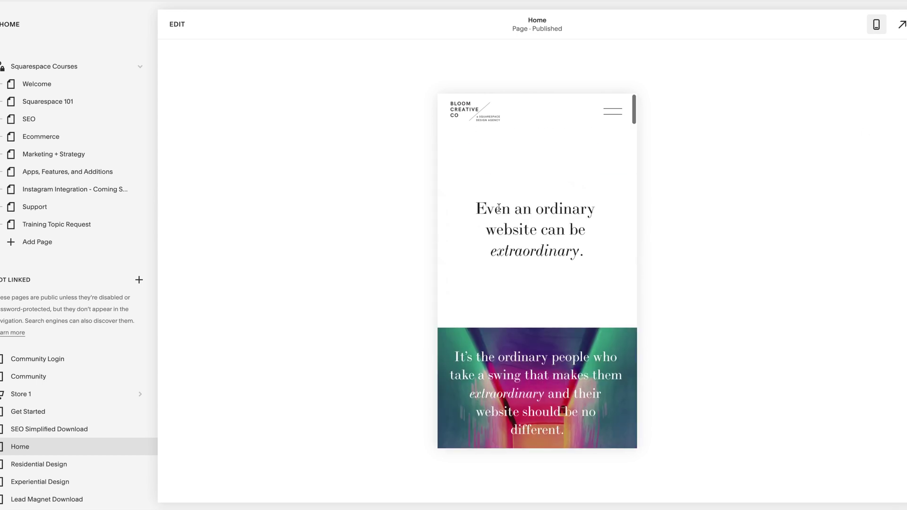
pyautogui.click(876, 28)
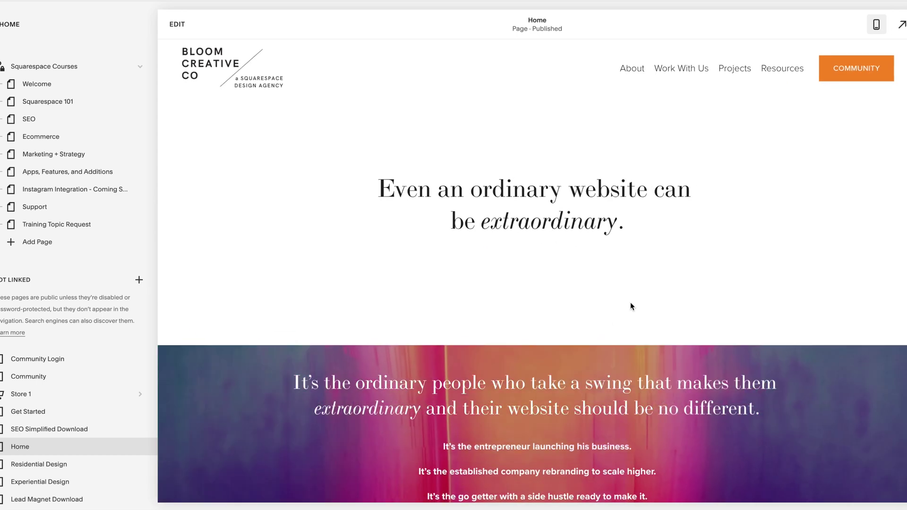